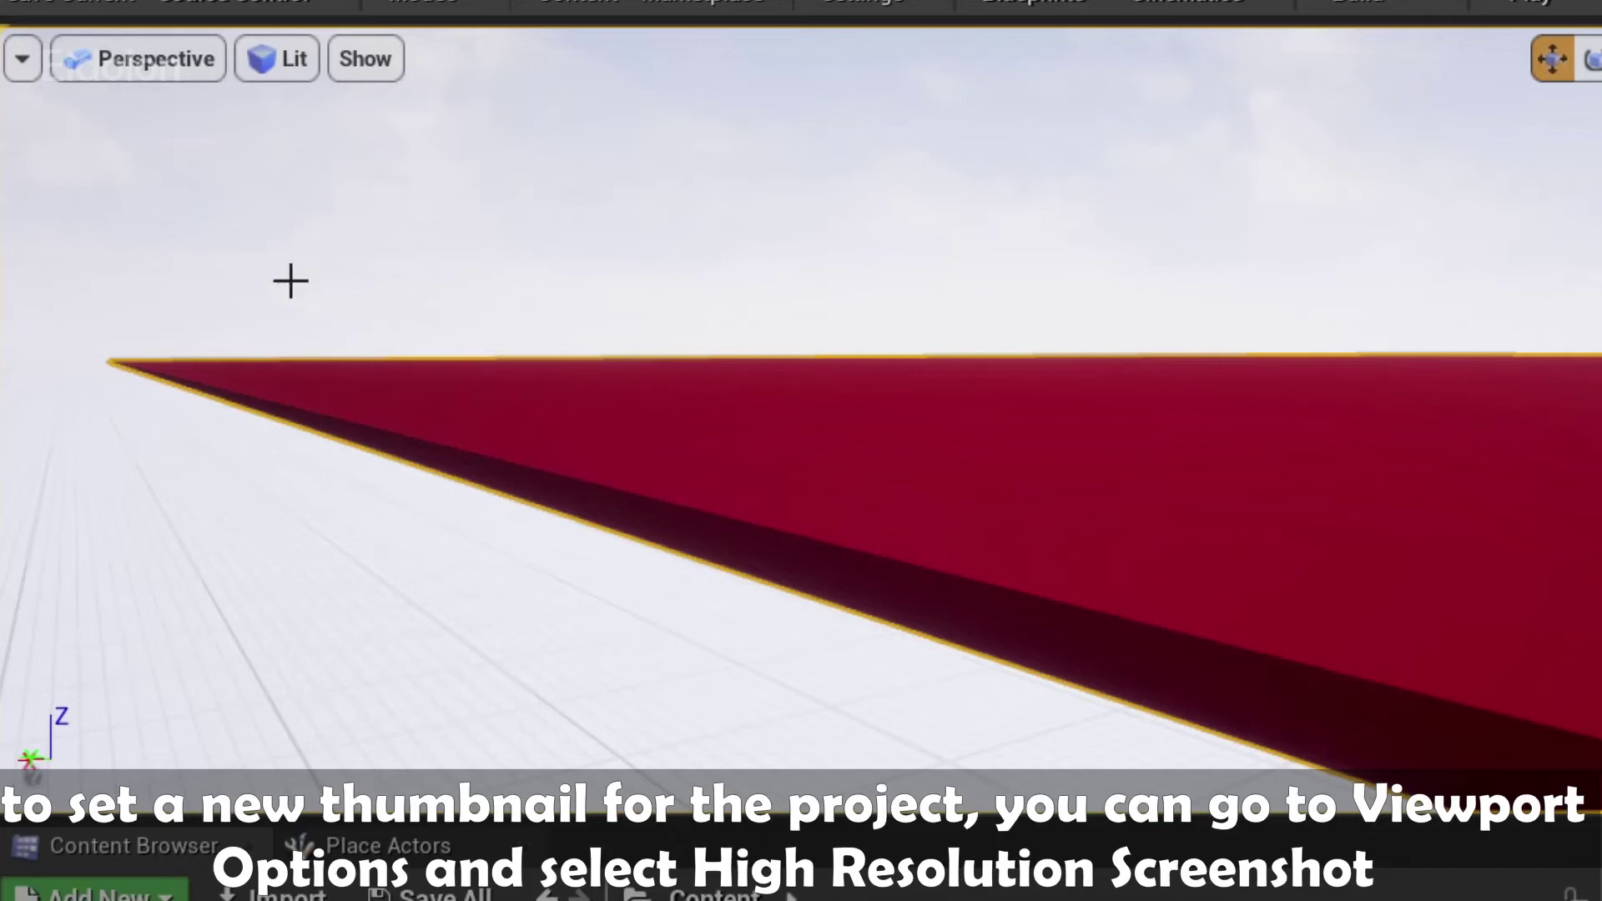
Try a capture region in the High Resolution Screenshot settings, then cancel it and close the settings
left_click(36, 70)
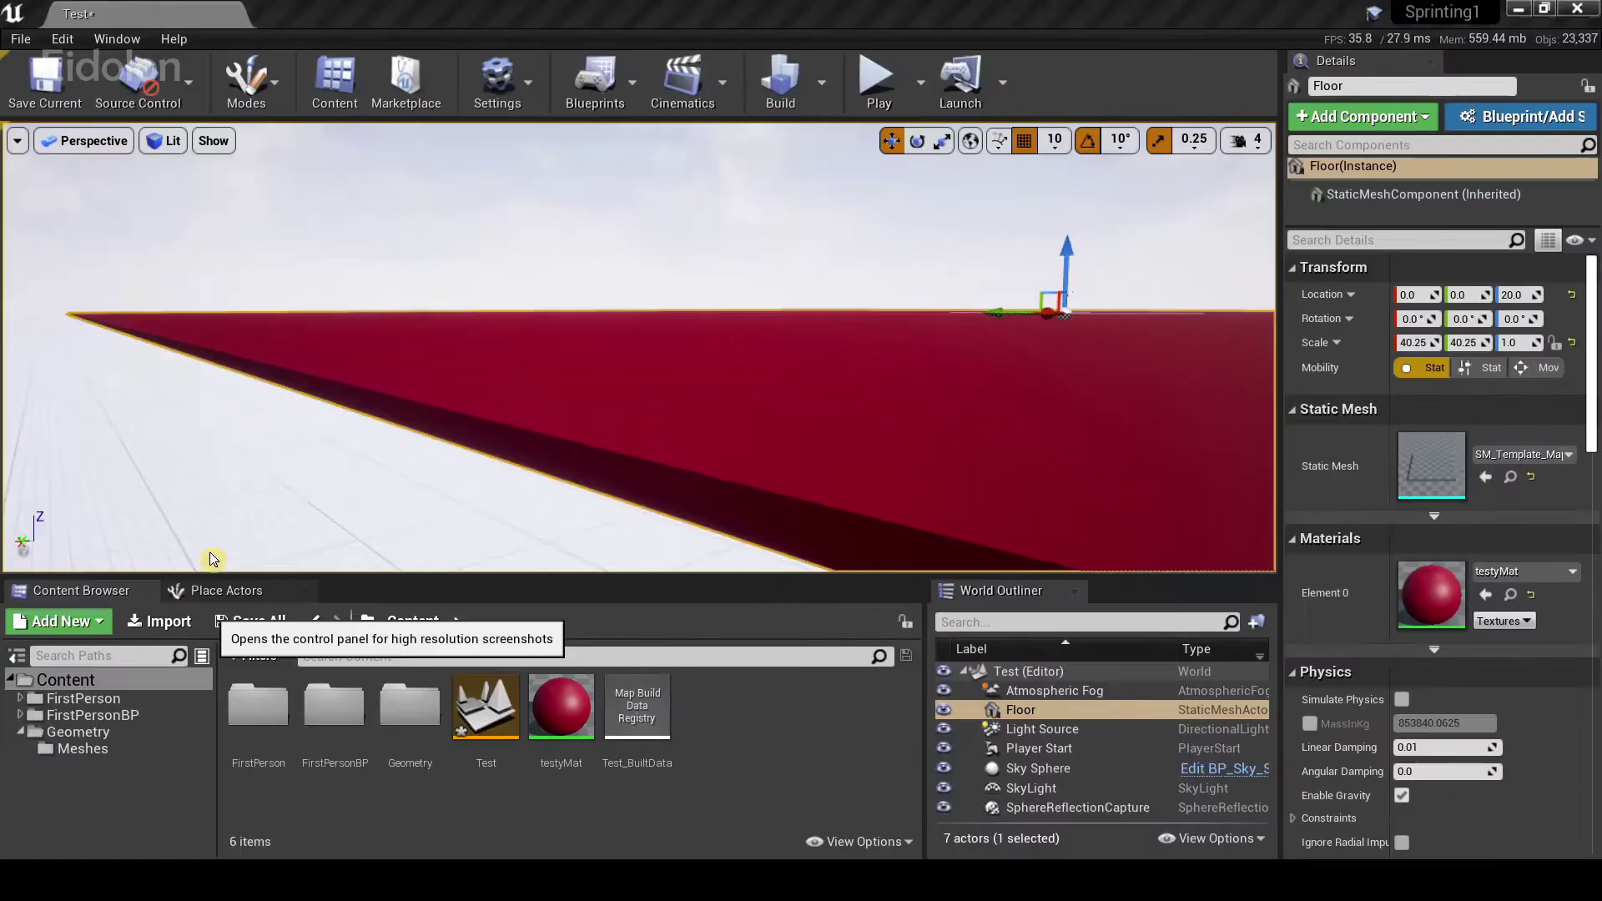
left_click(359, 772)
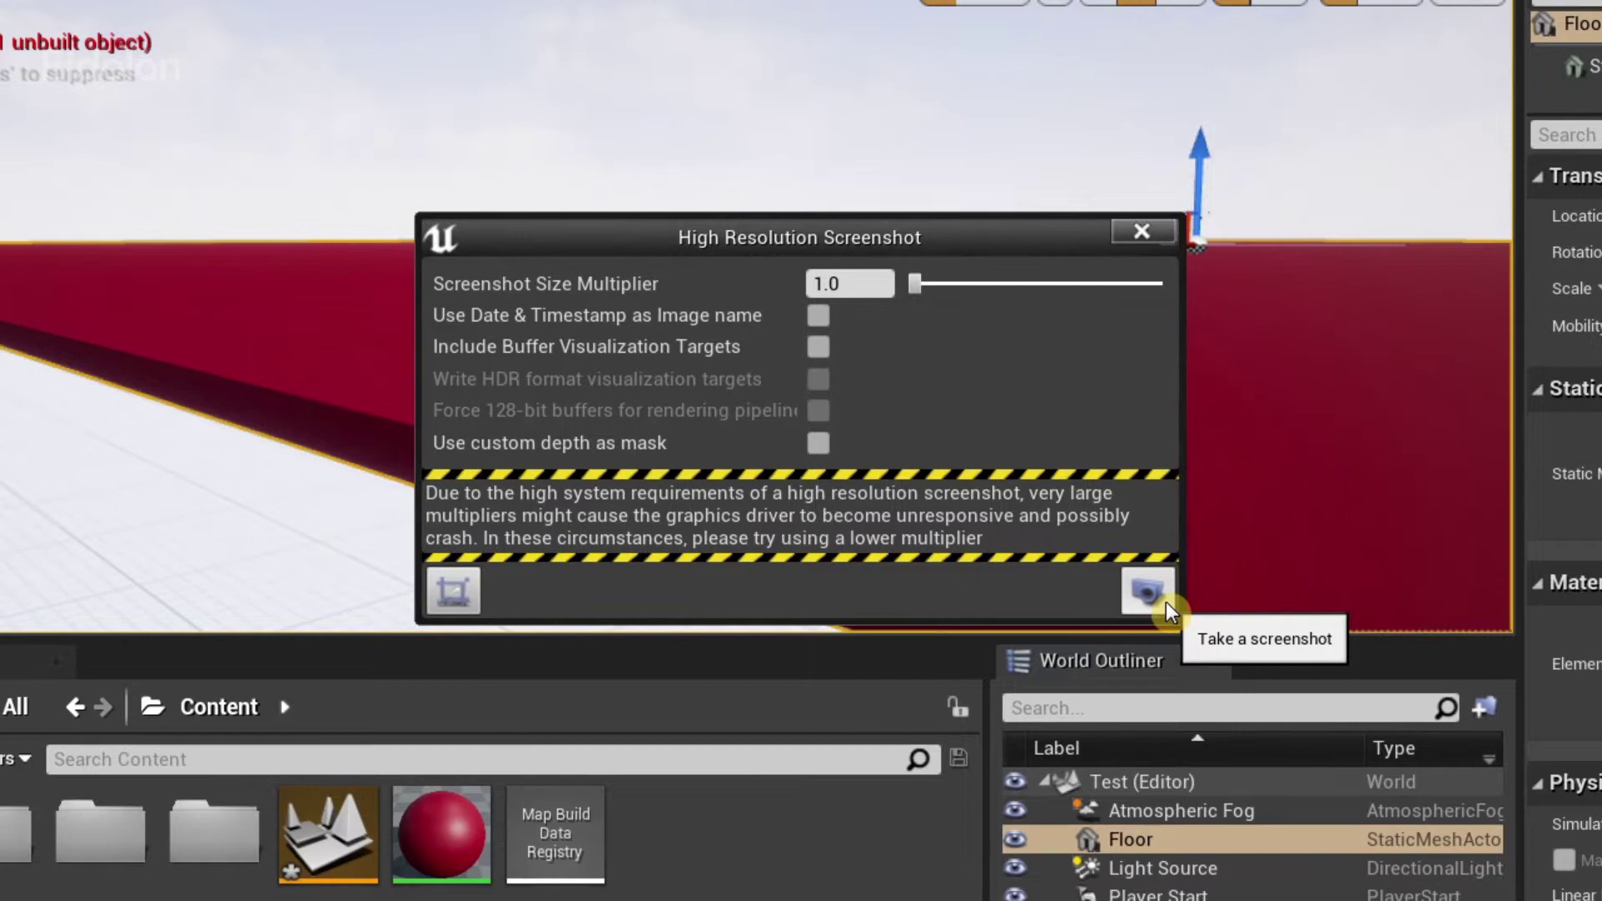
left_click(459, 585)
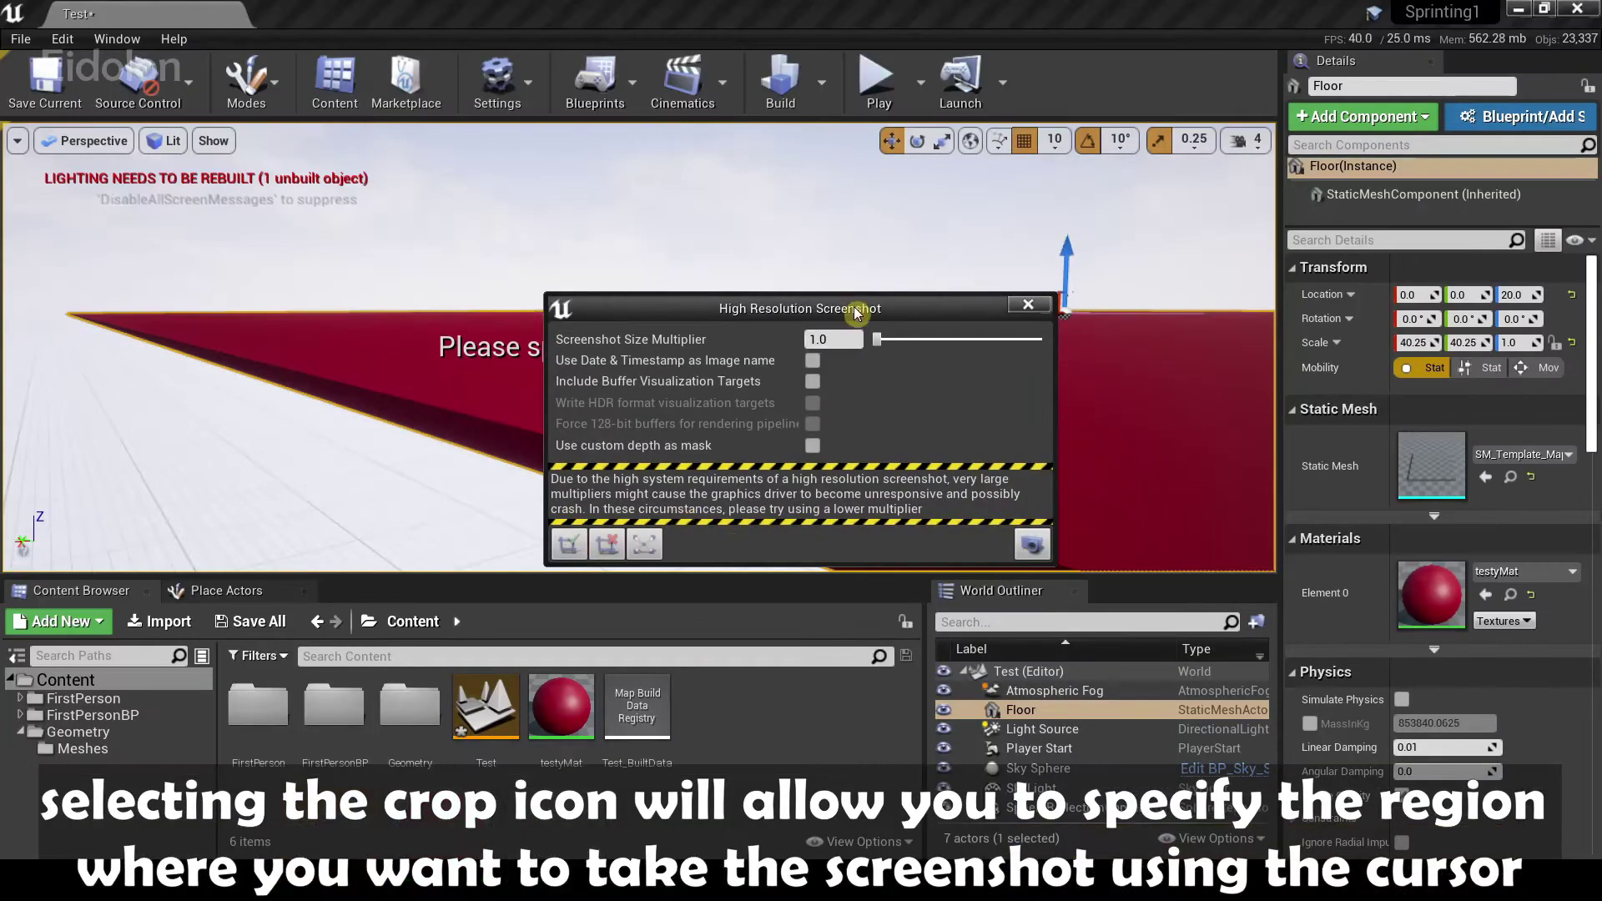
left_click_drag(857, 313, 801, 566)
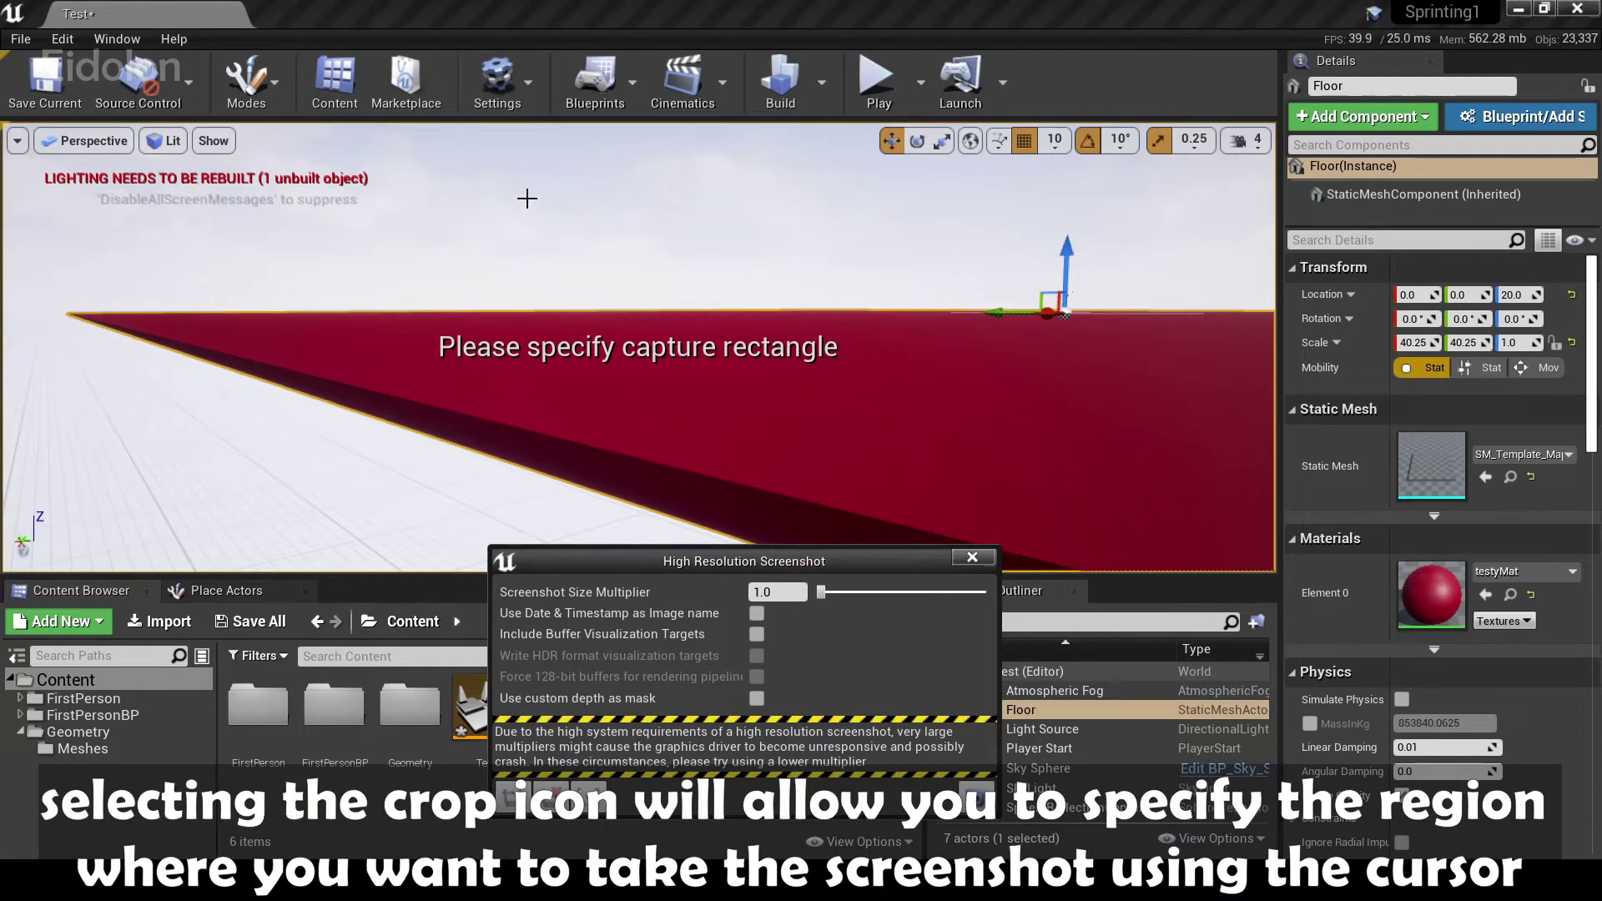
left_click_drag(528, 198, 1242, 524)
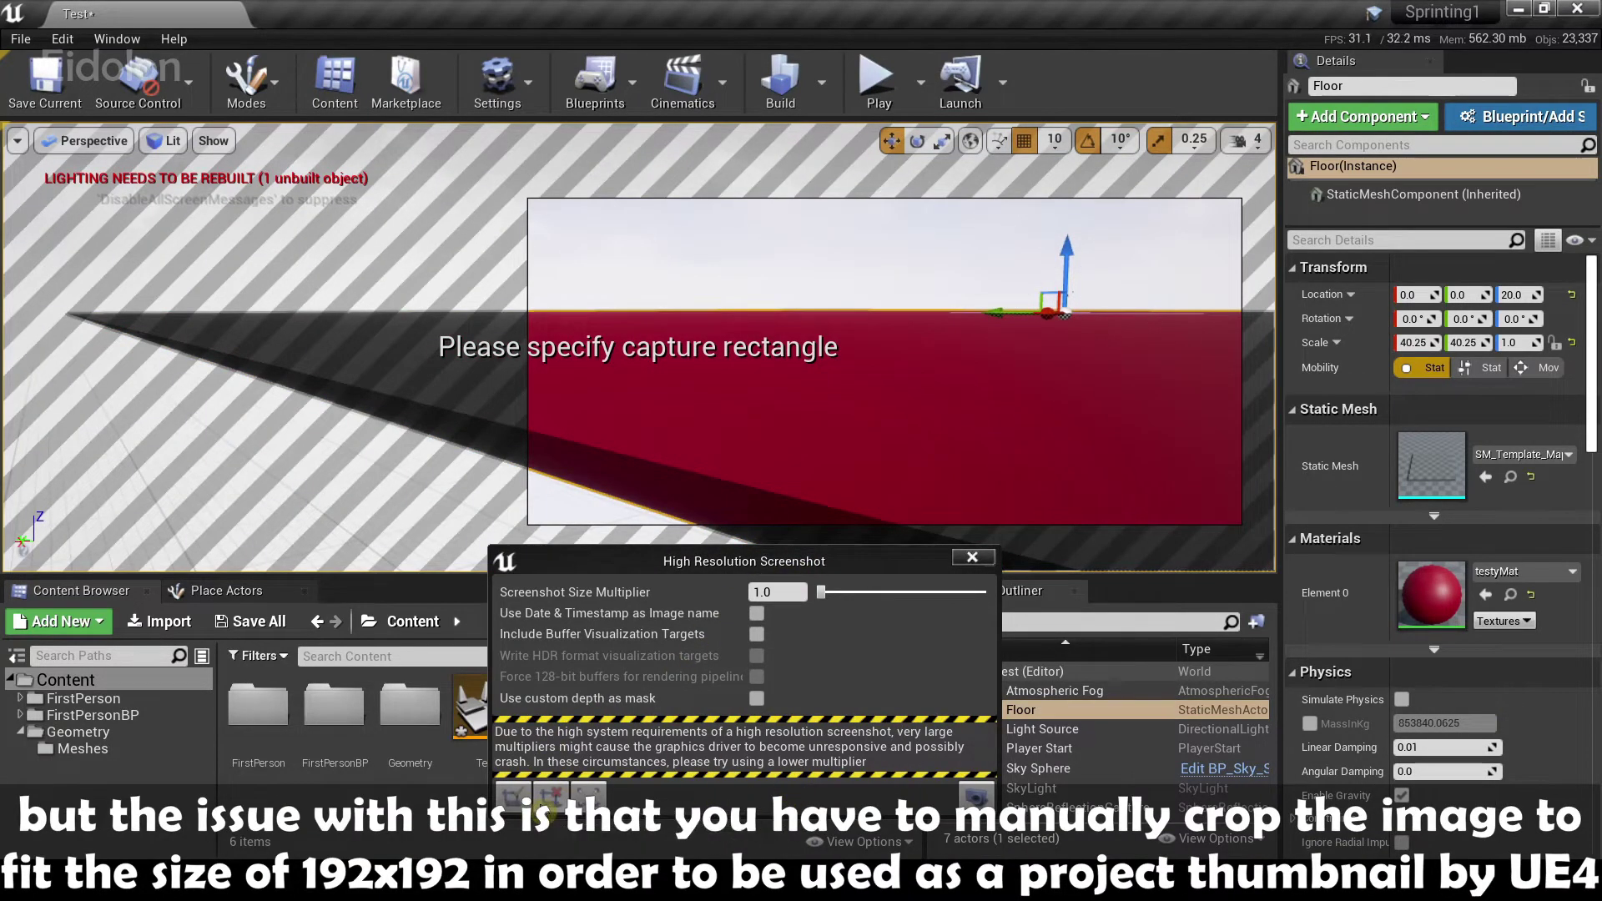
left_click(549, 799)
left_click_drag(832, 568, 795, 348)
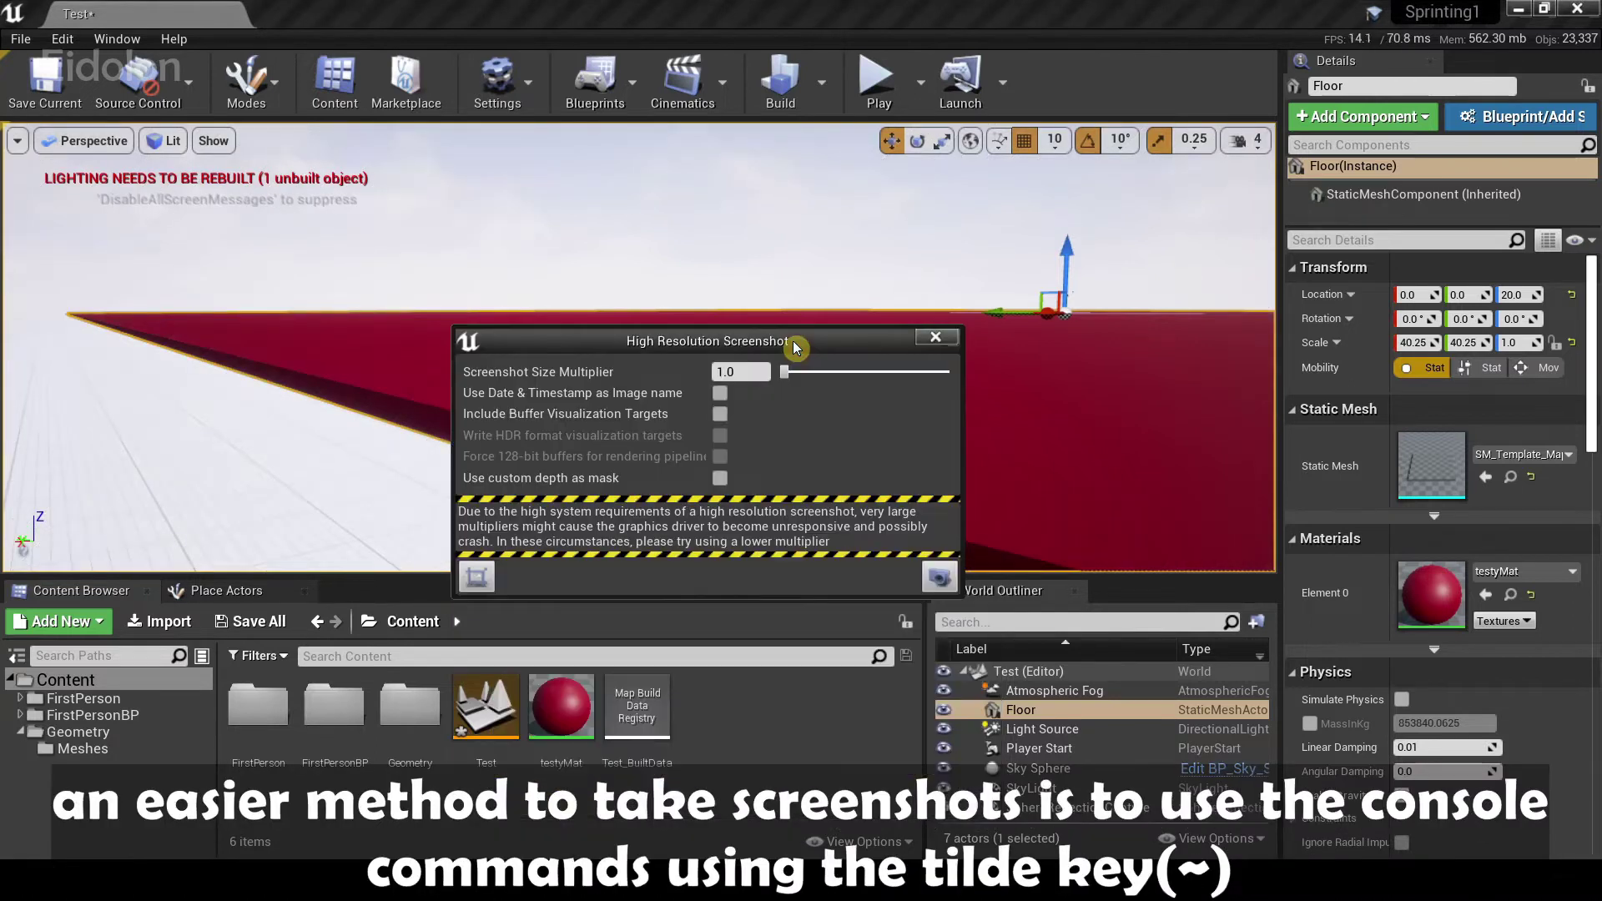
left_click(931, 337)
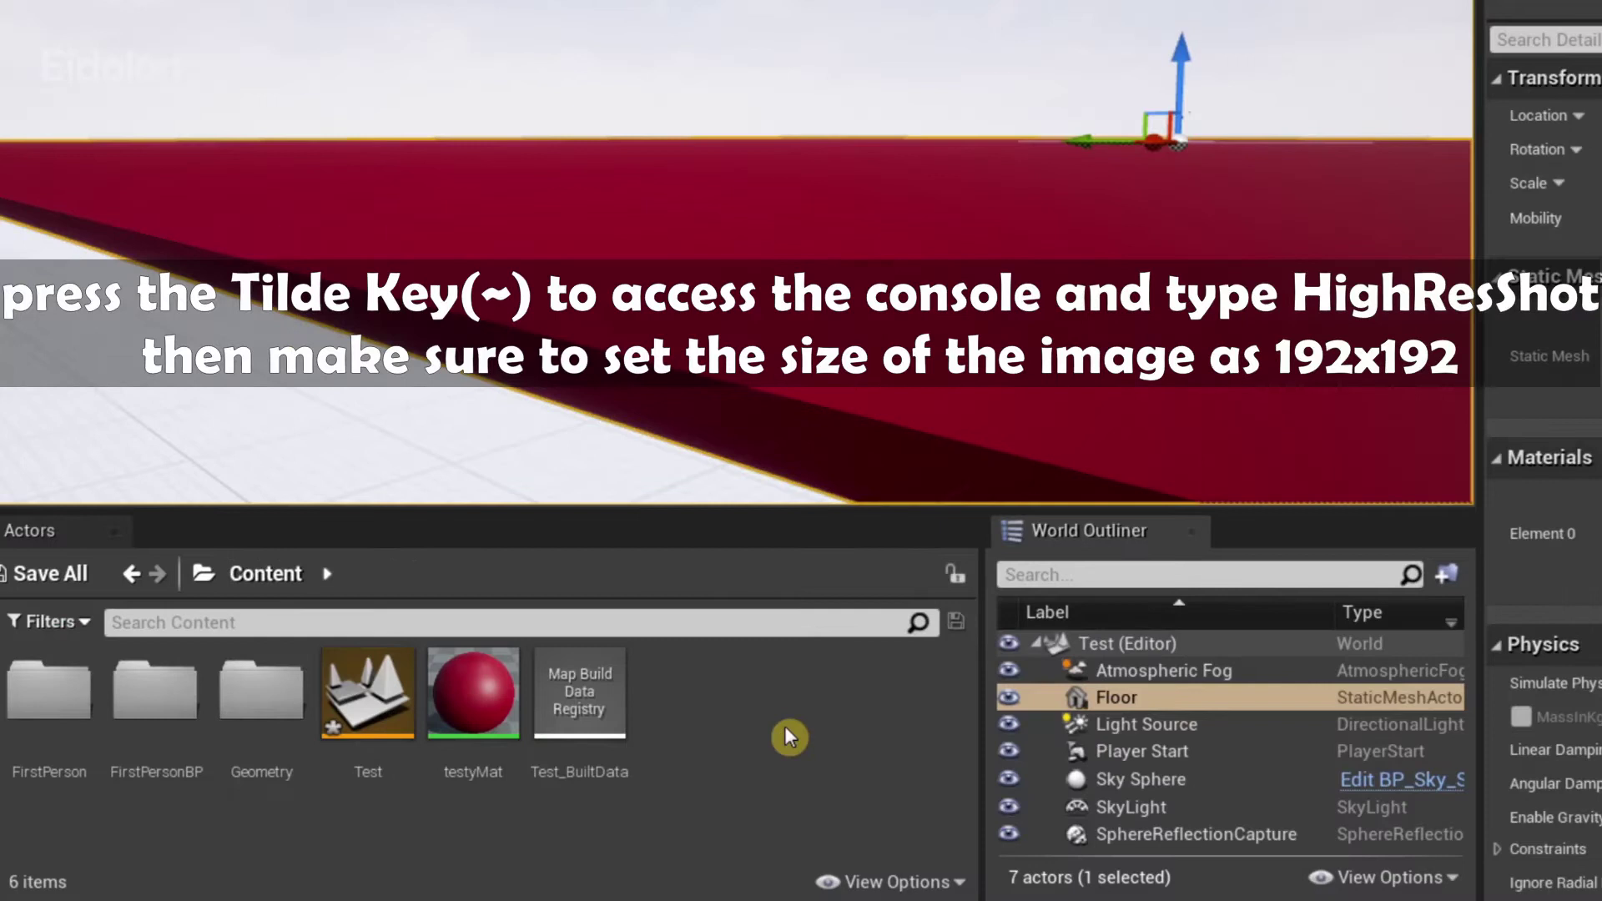
Run HighResShot 192x192 from the console to save a 192x192 viewport screenshot
key("grave")
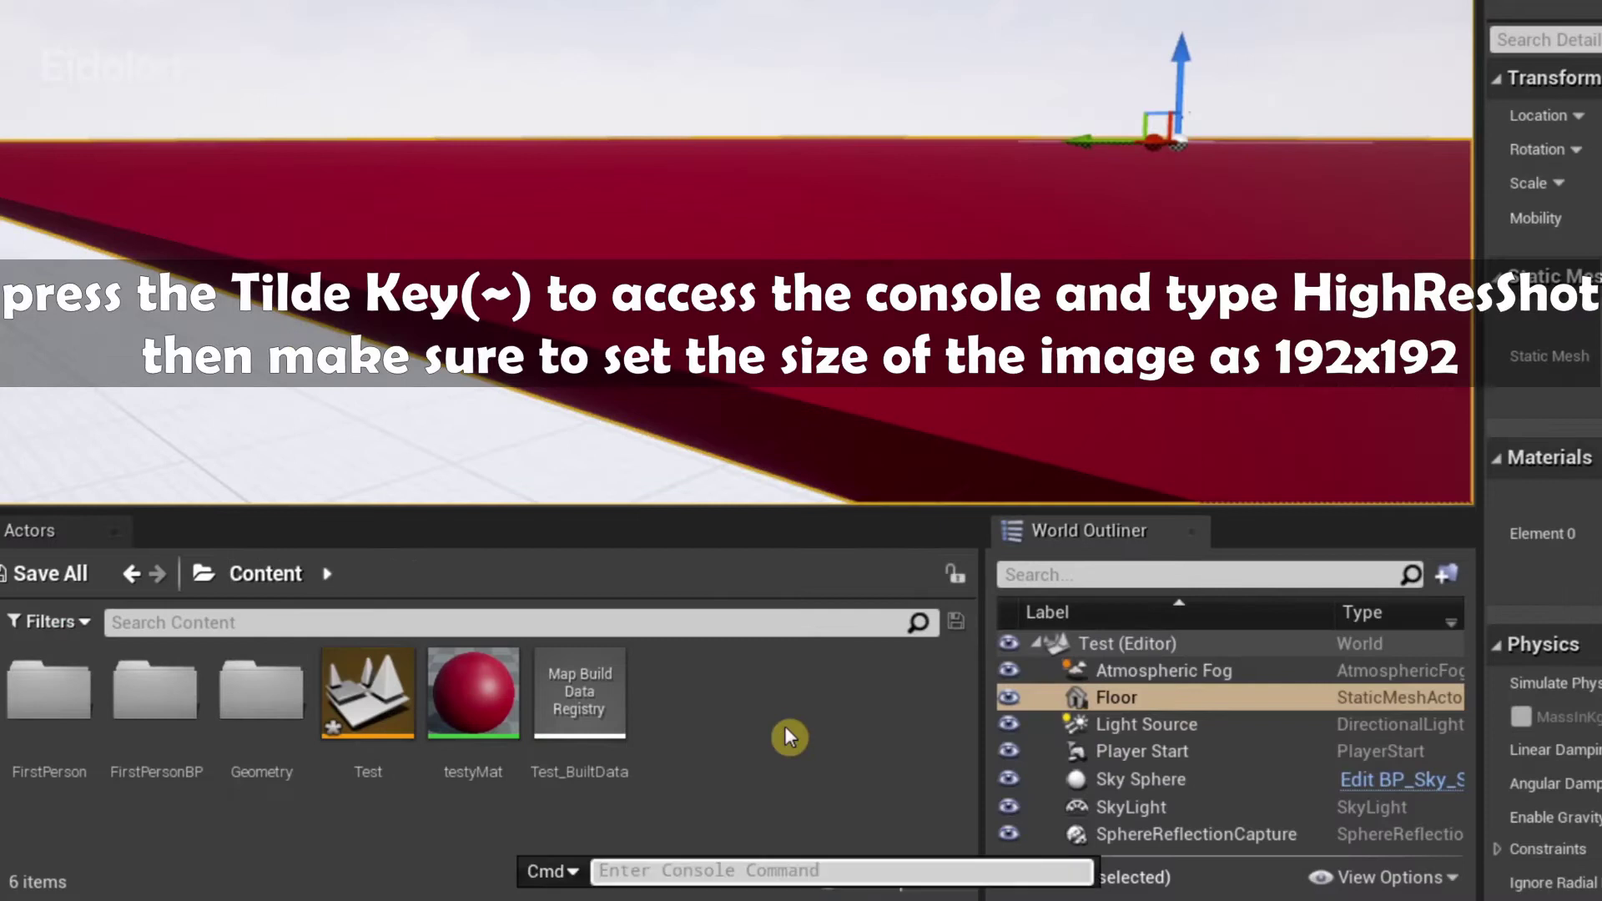
type("highre")
key("Down")
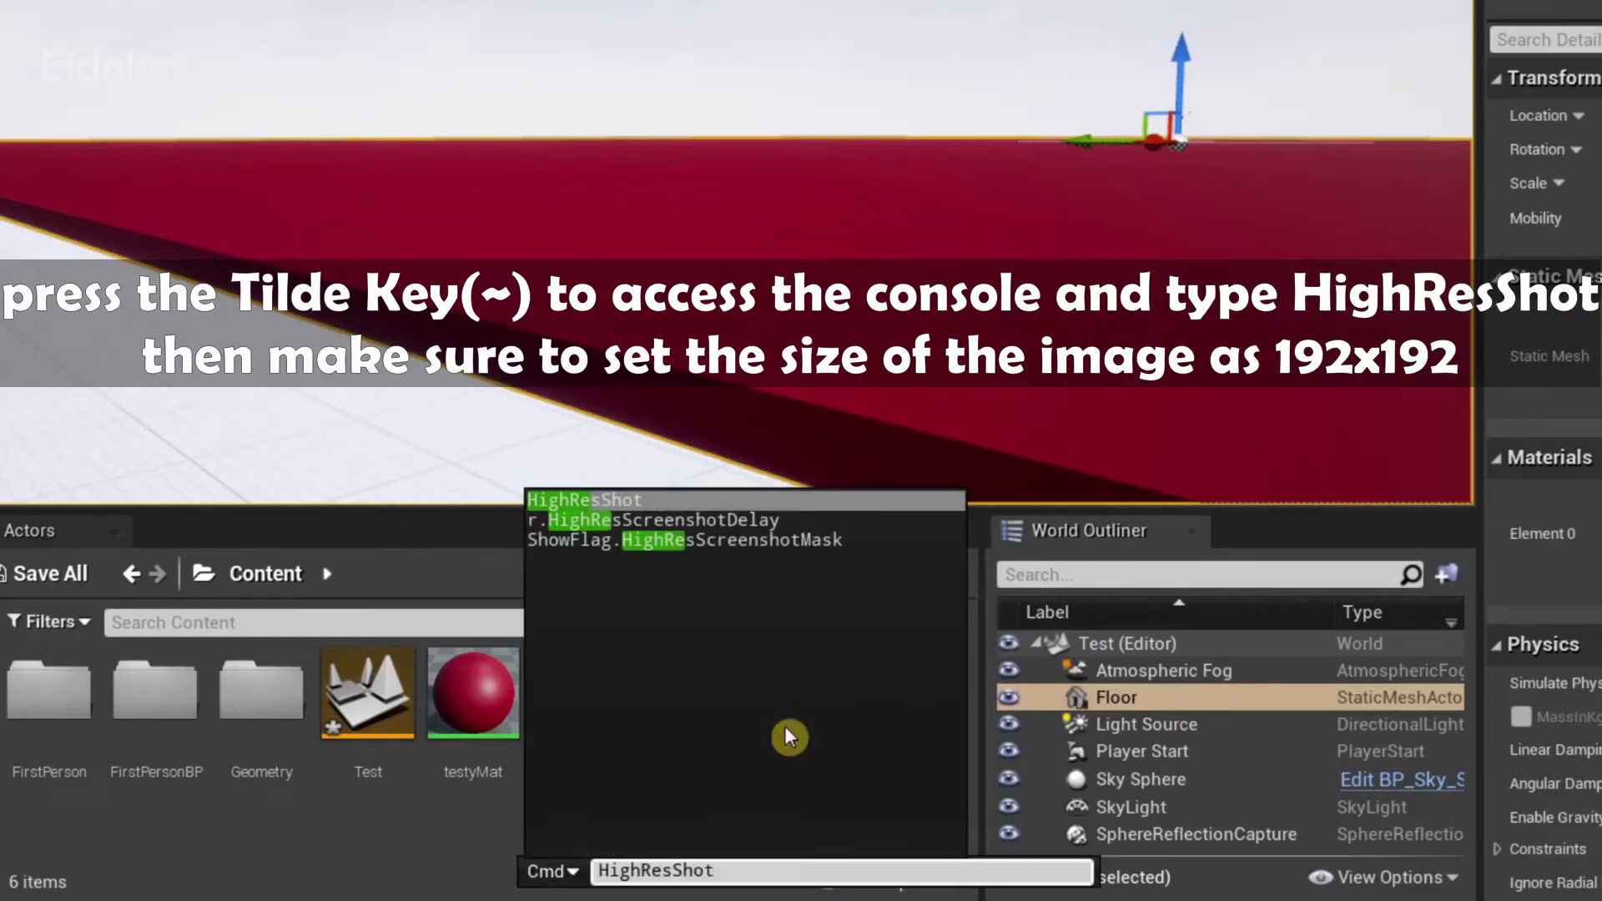
type(" 192x19")
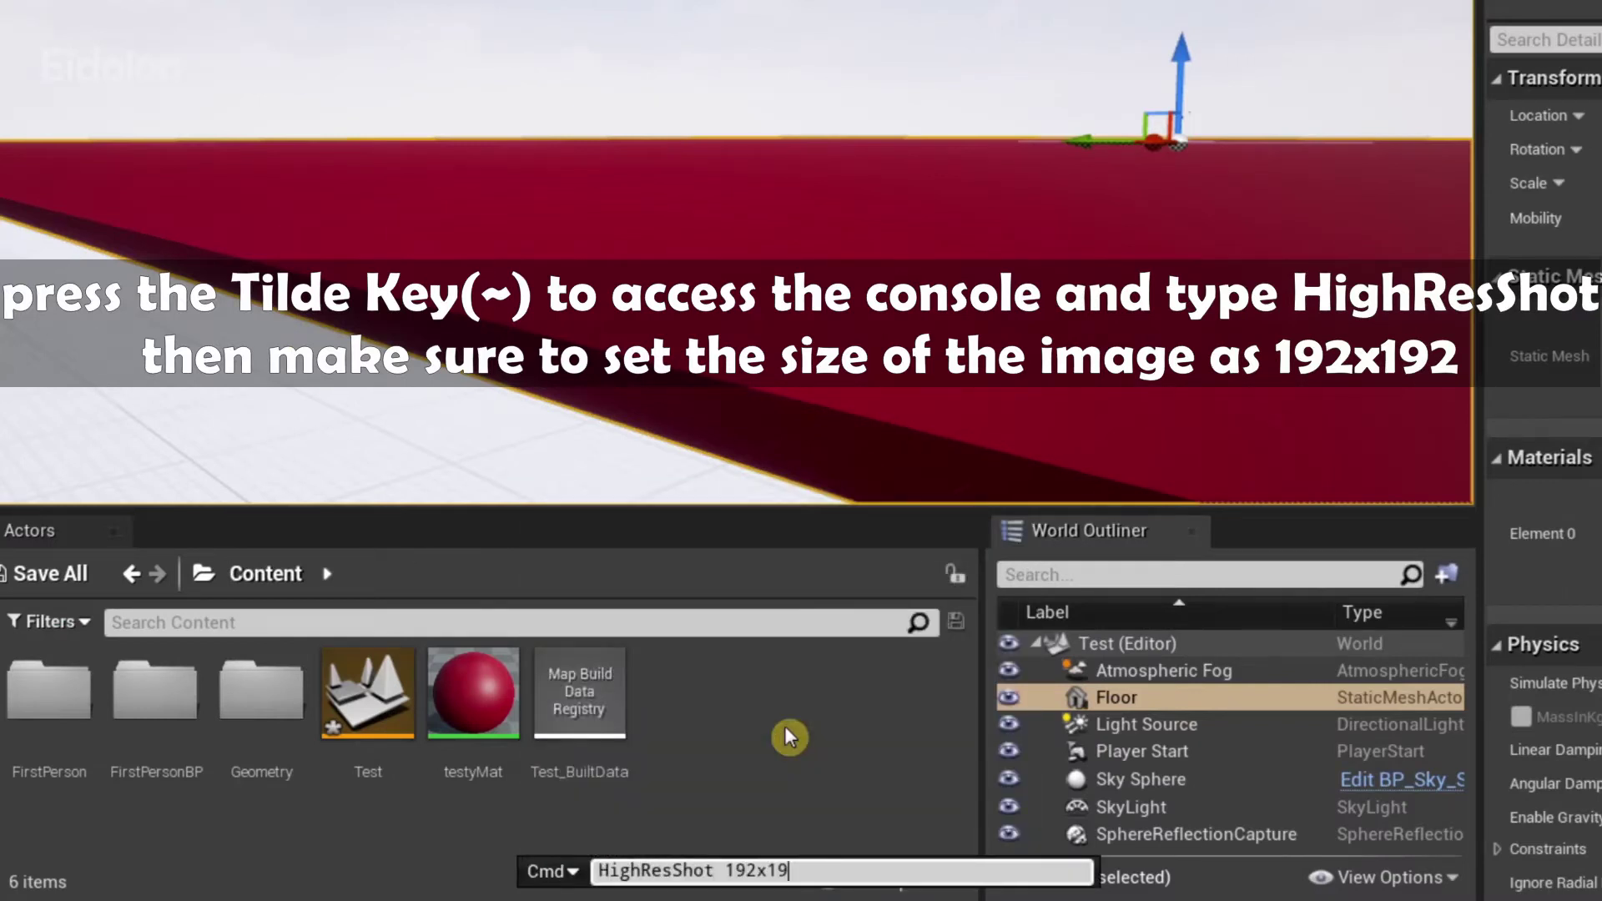
type("2")
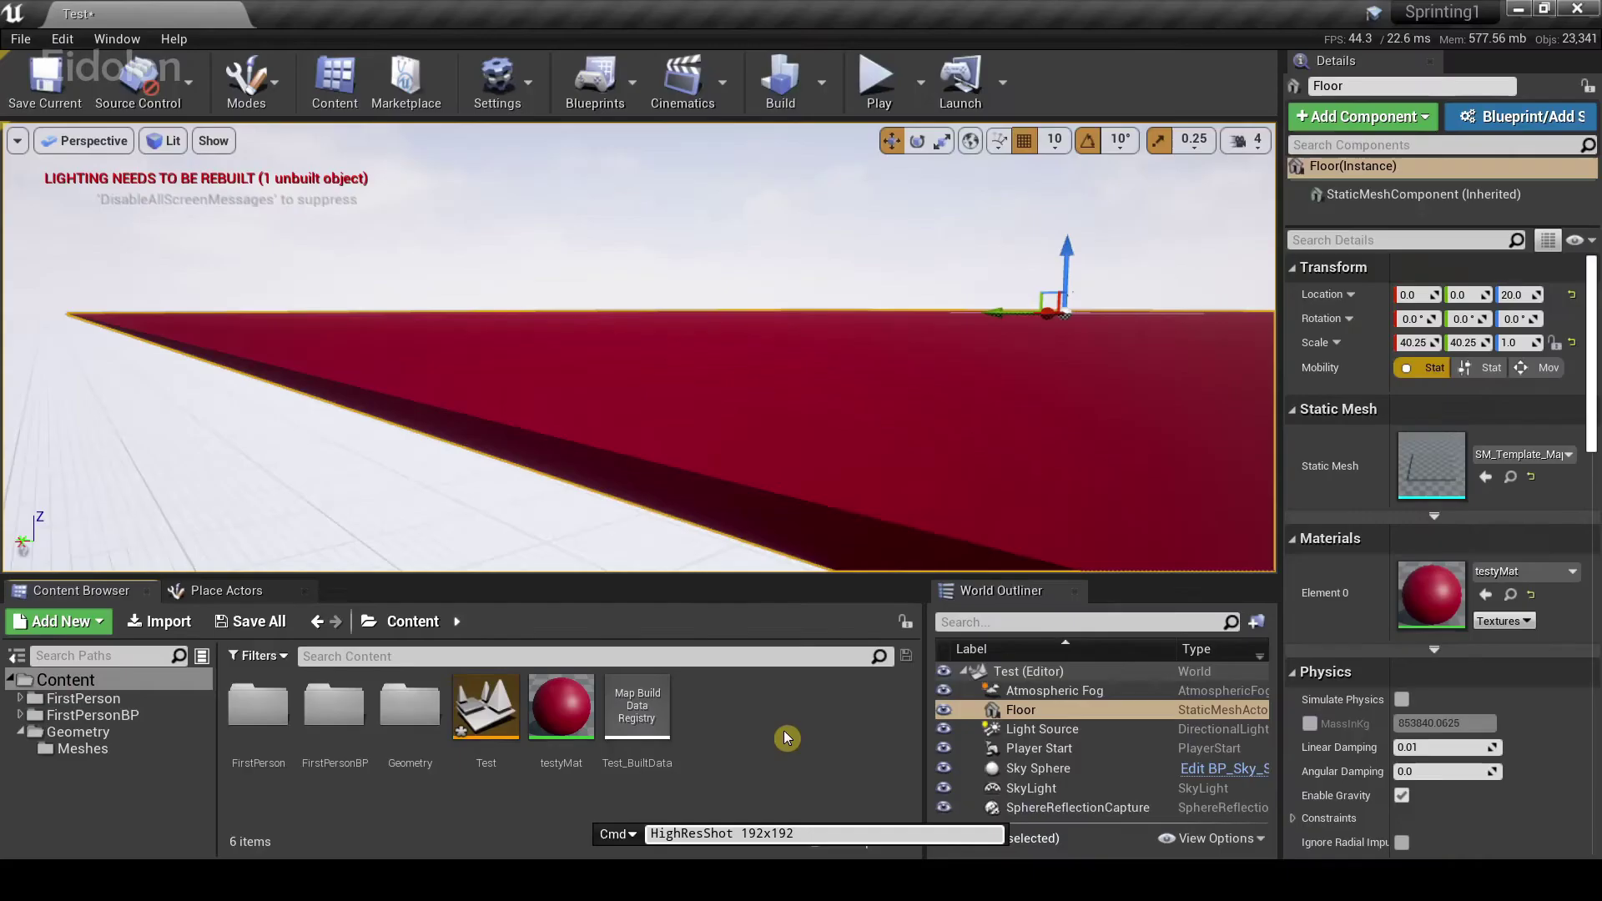
key("Return")
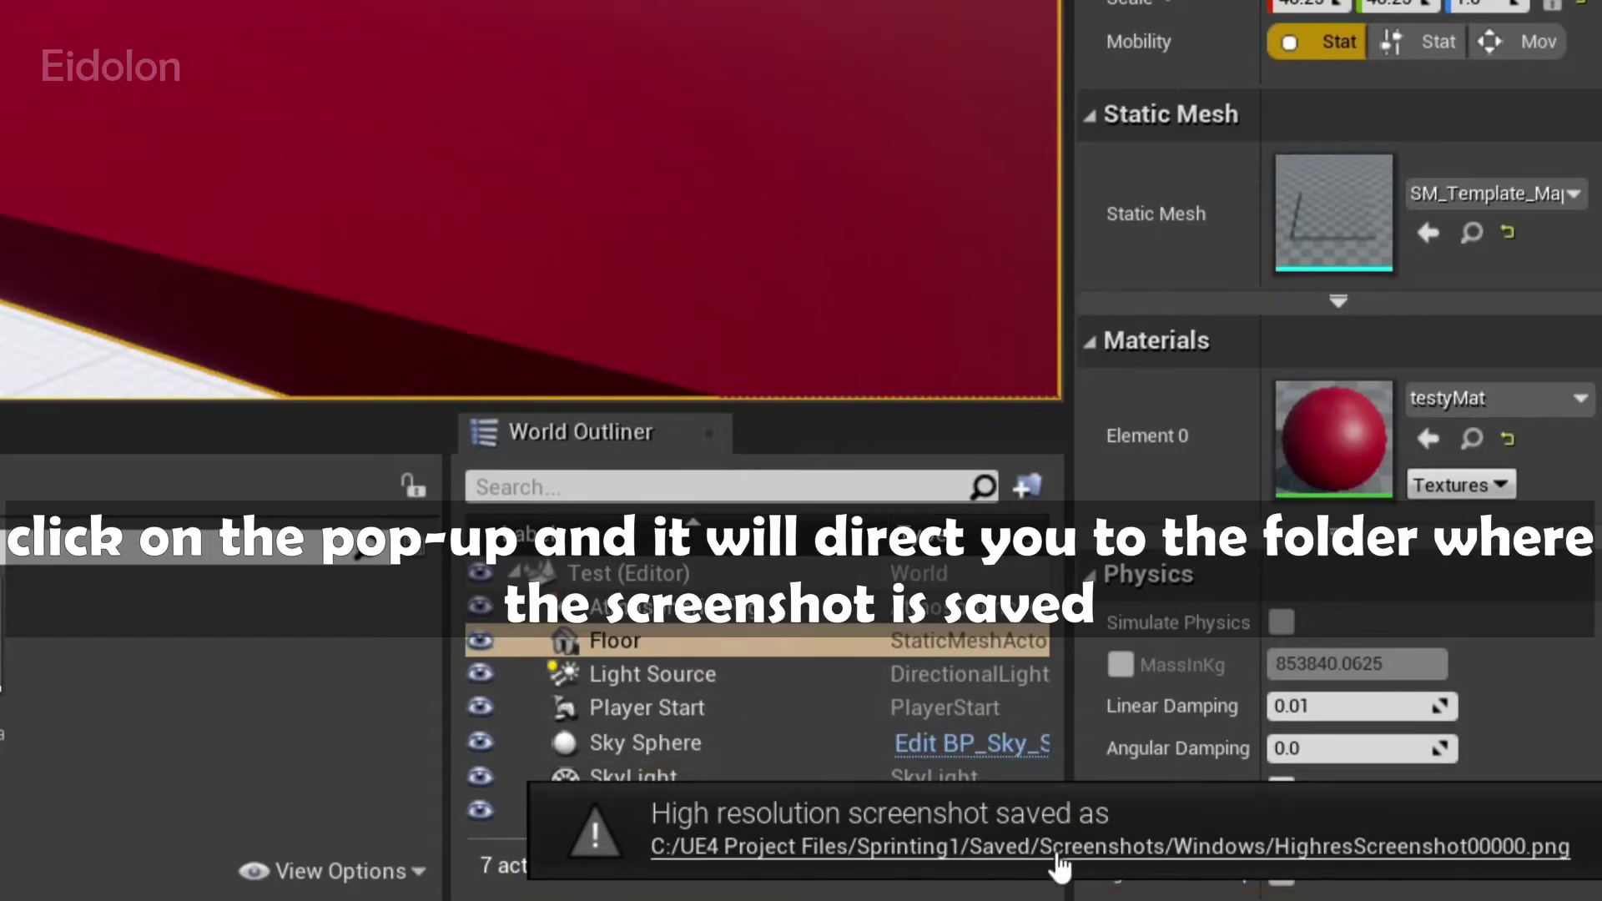
Open the saved-screenshots folder and cut HighresScreenshot00000
left_click(1055, 849)
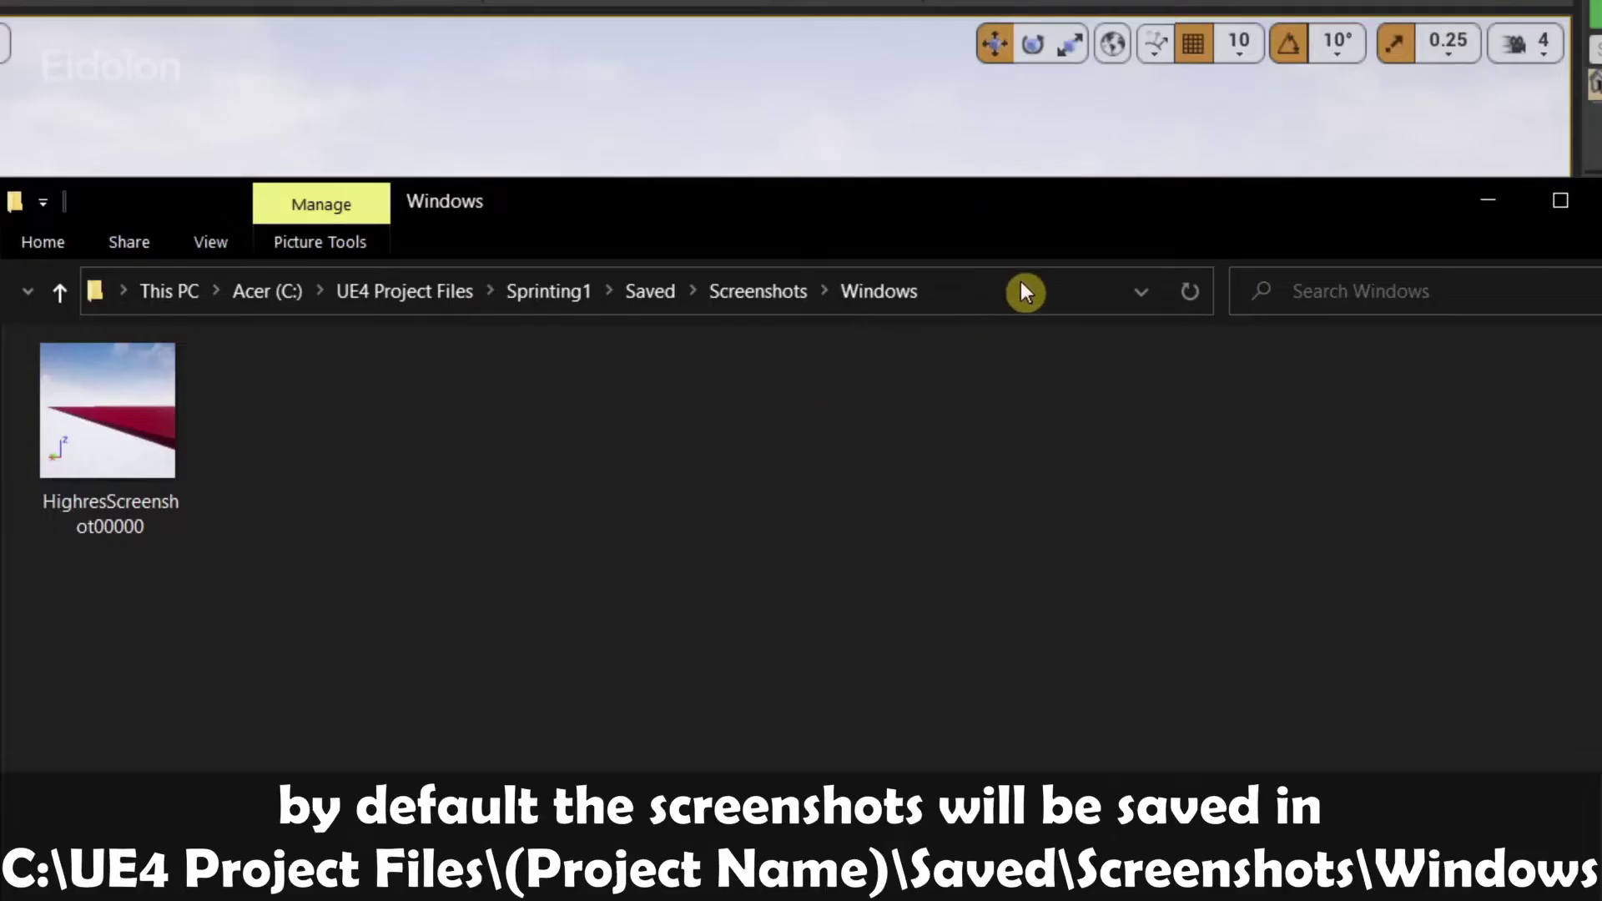
left_click(1025, 292)
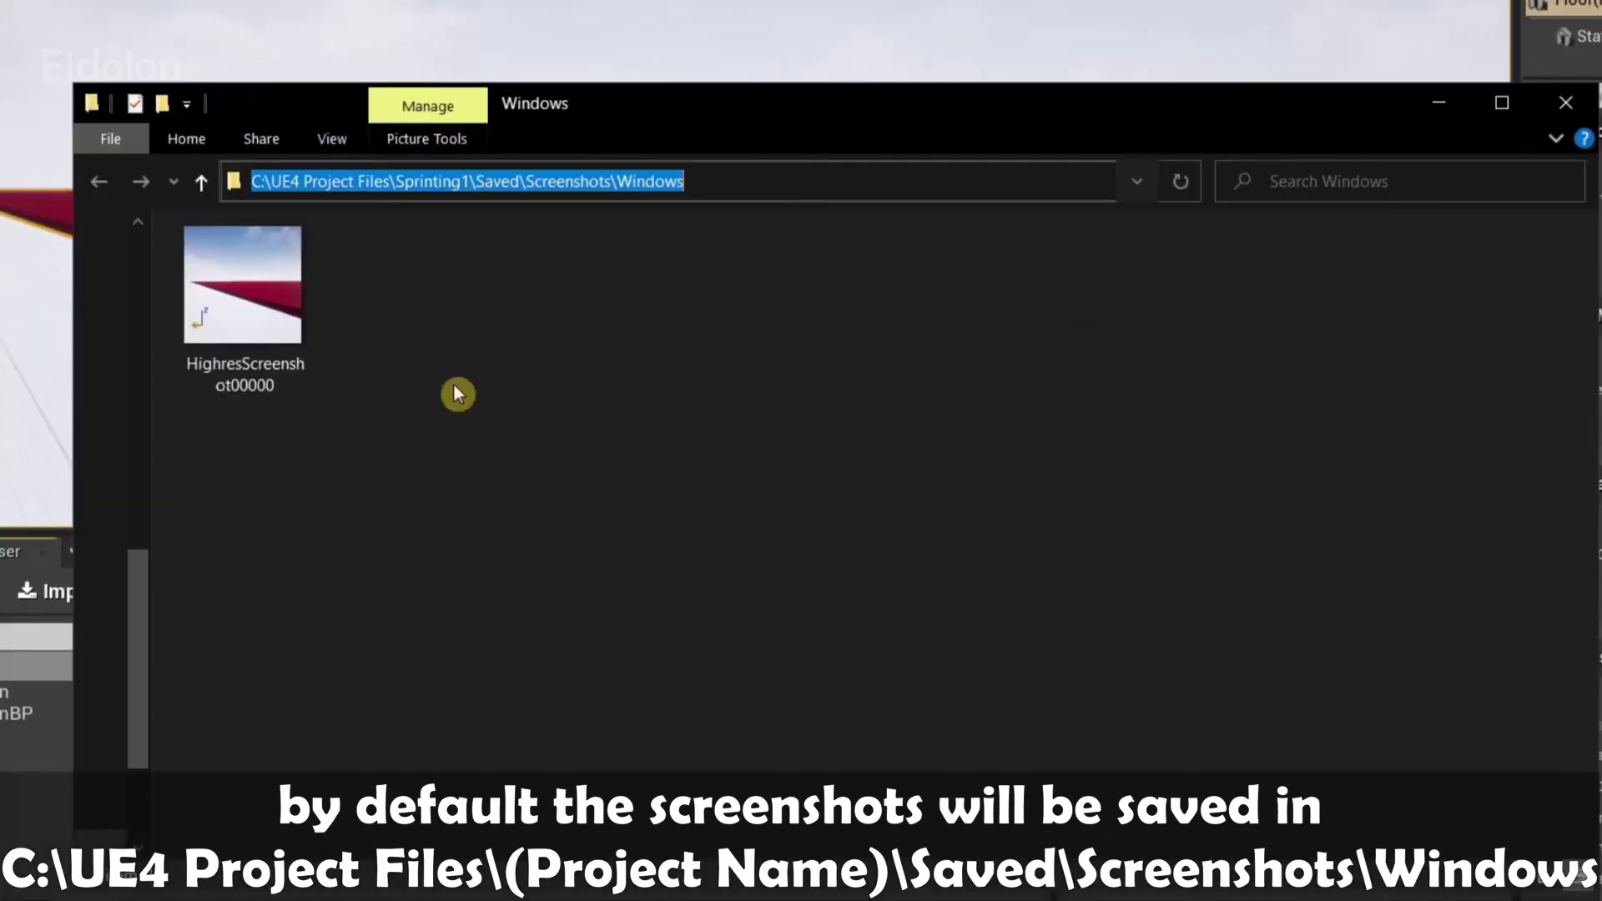
left_click(244, 287)
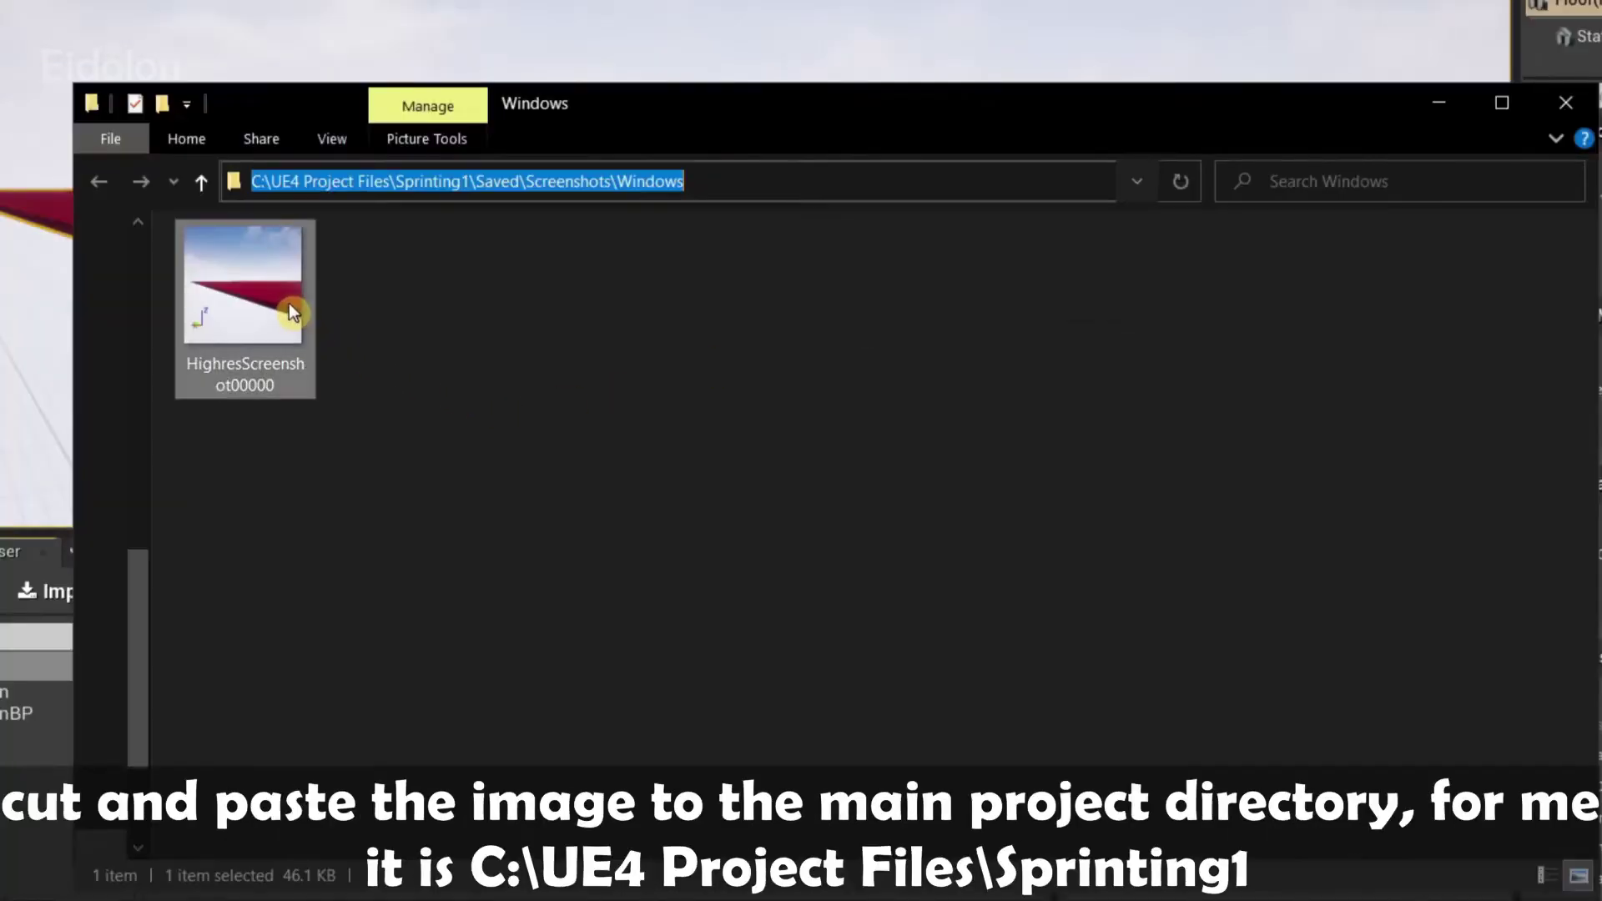
right_click(281, 261)
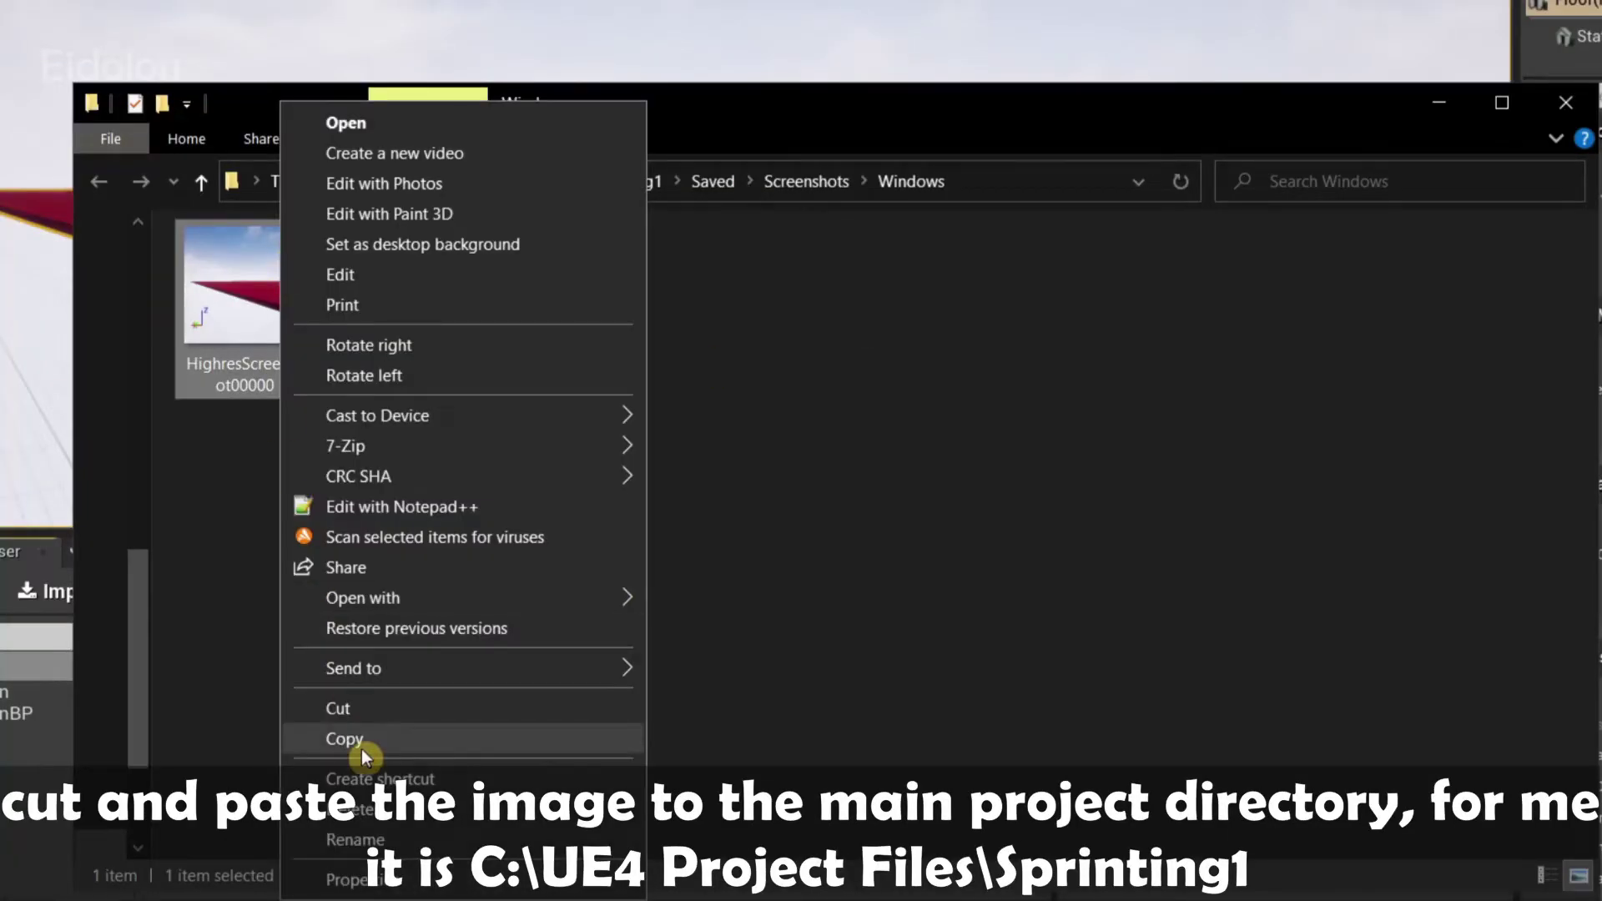
left_click(411, 710)
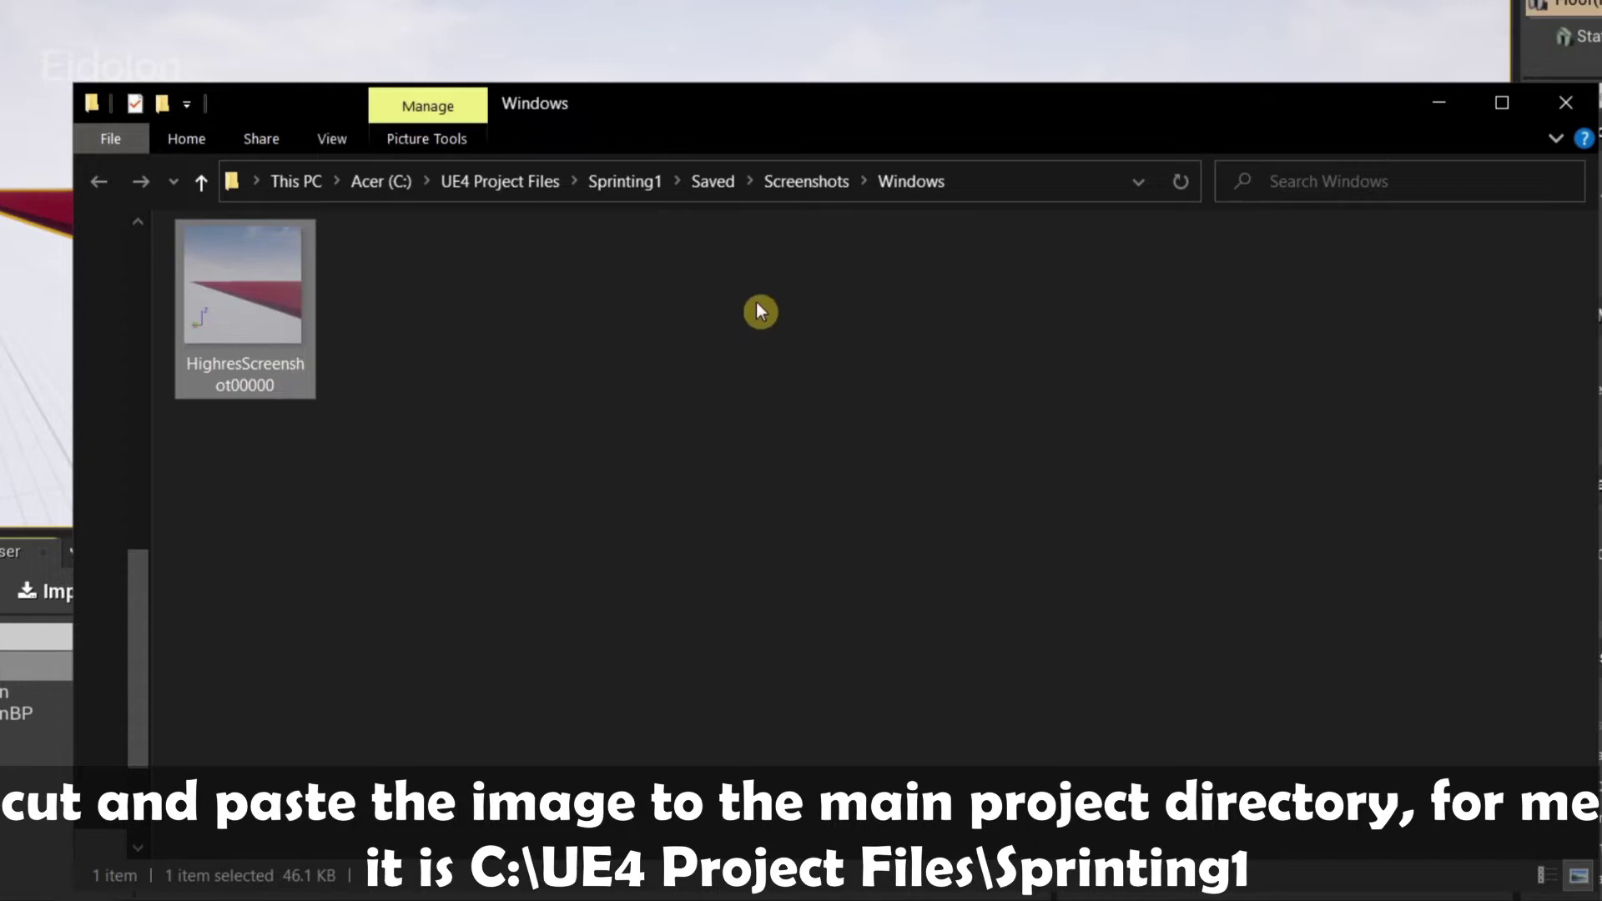
Paste the screenshot into the Sprinting1 project folder and delete the old Sprinting1 image
left_click(630, 191)
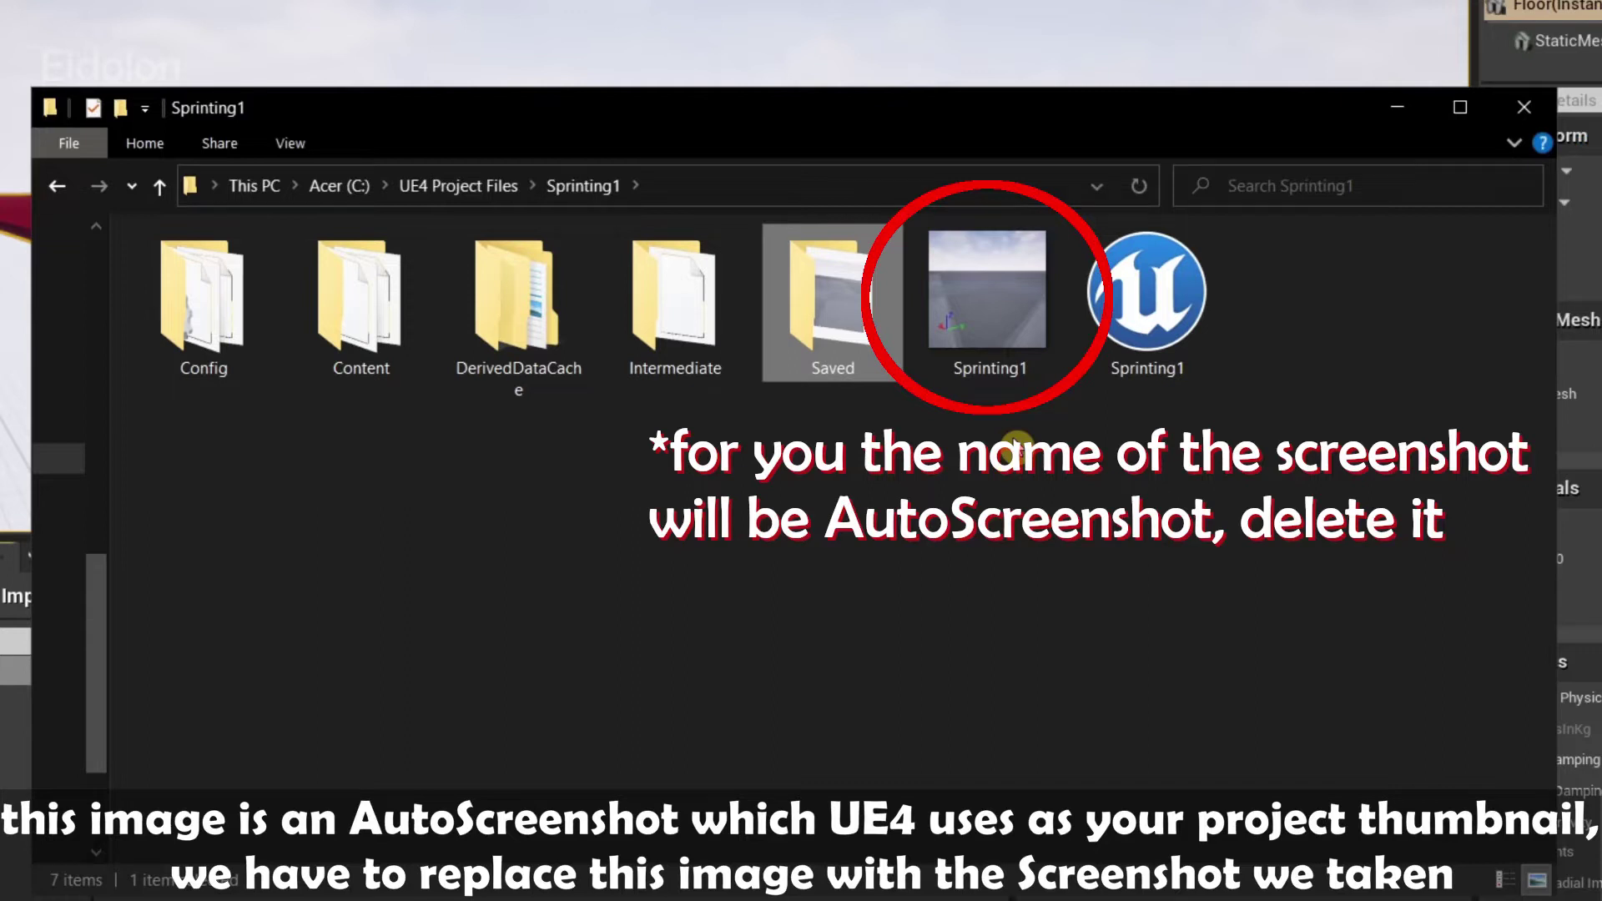
right_click(1018, 483)
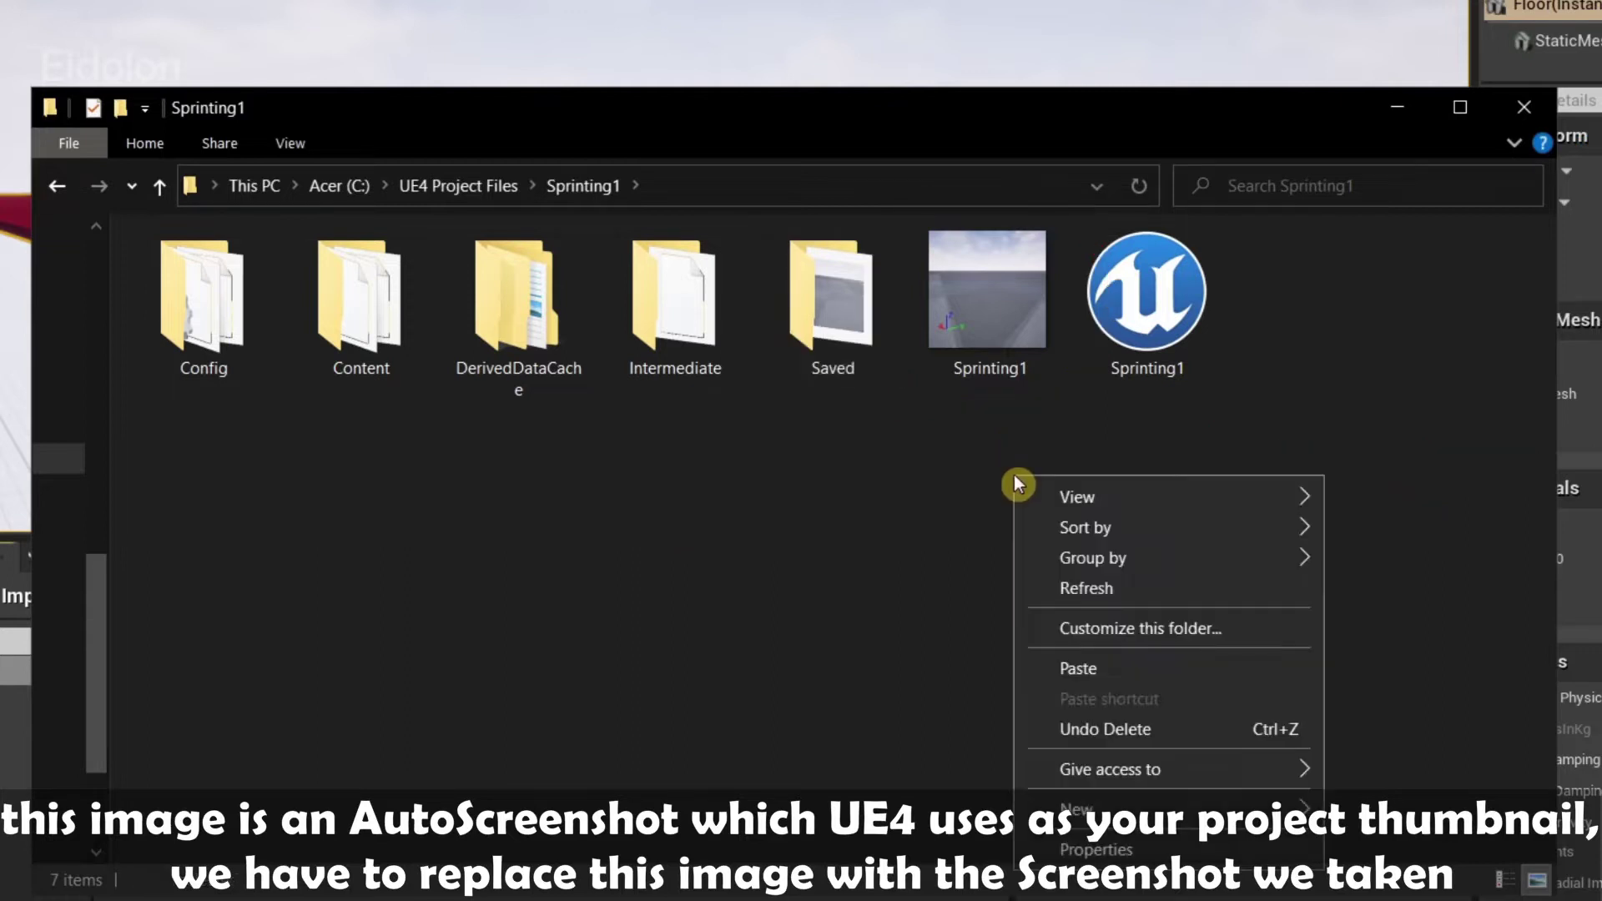
left_click(1082, 666)
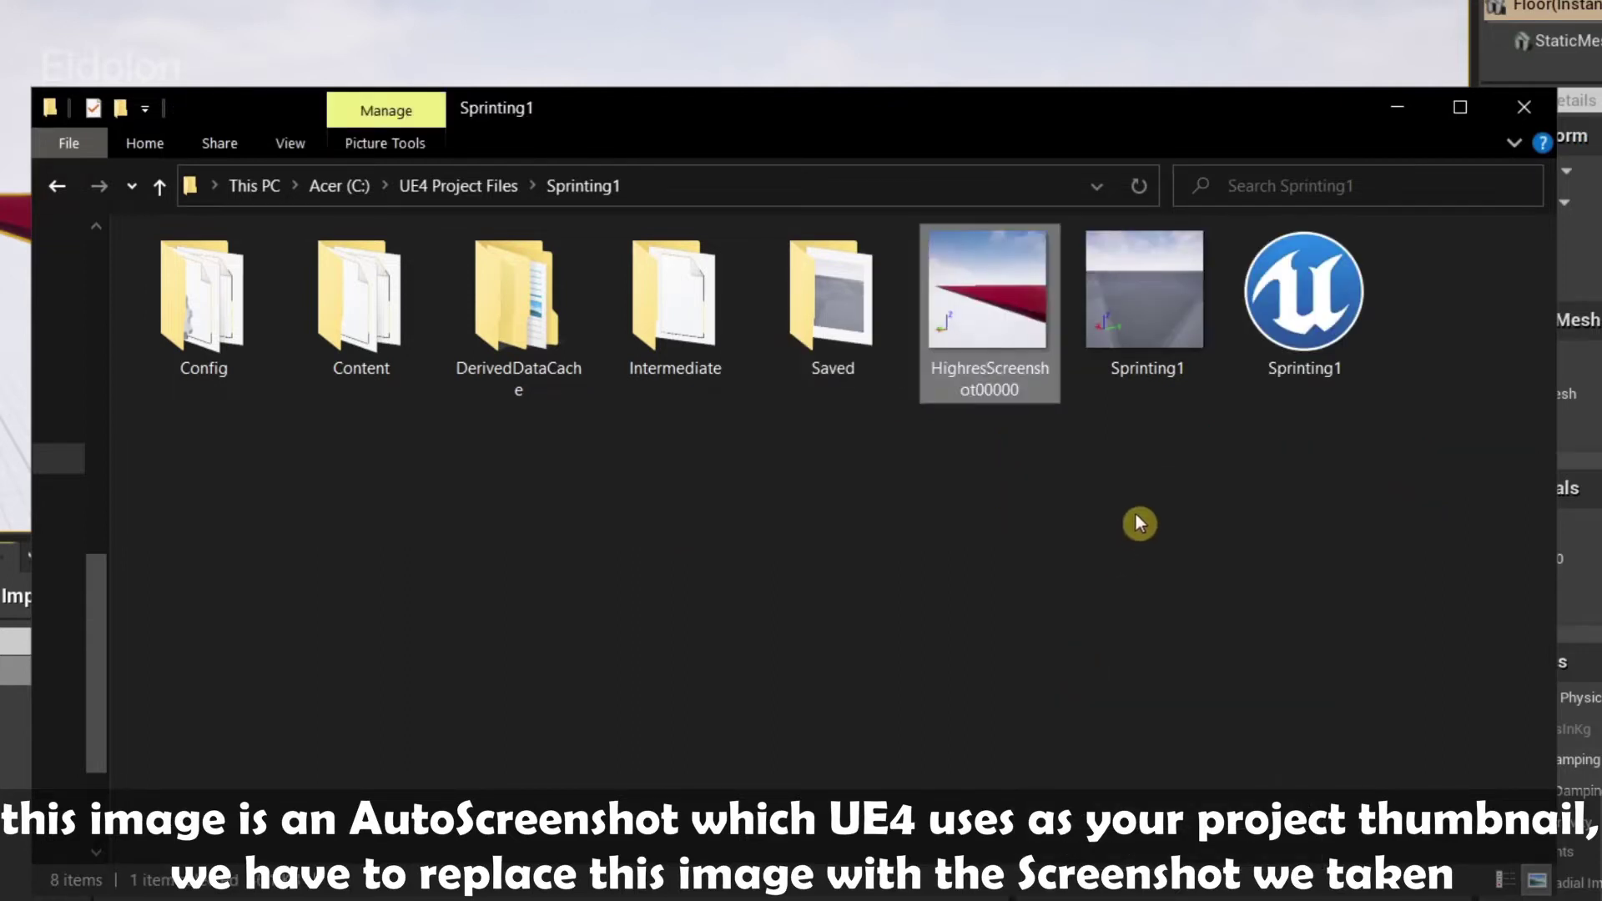
right_click(1156, 345)
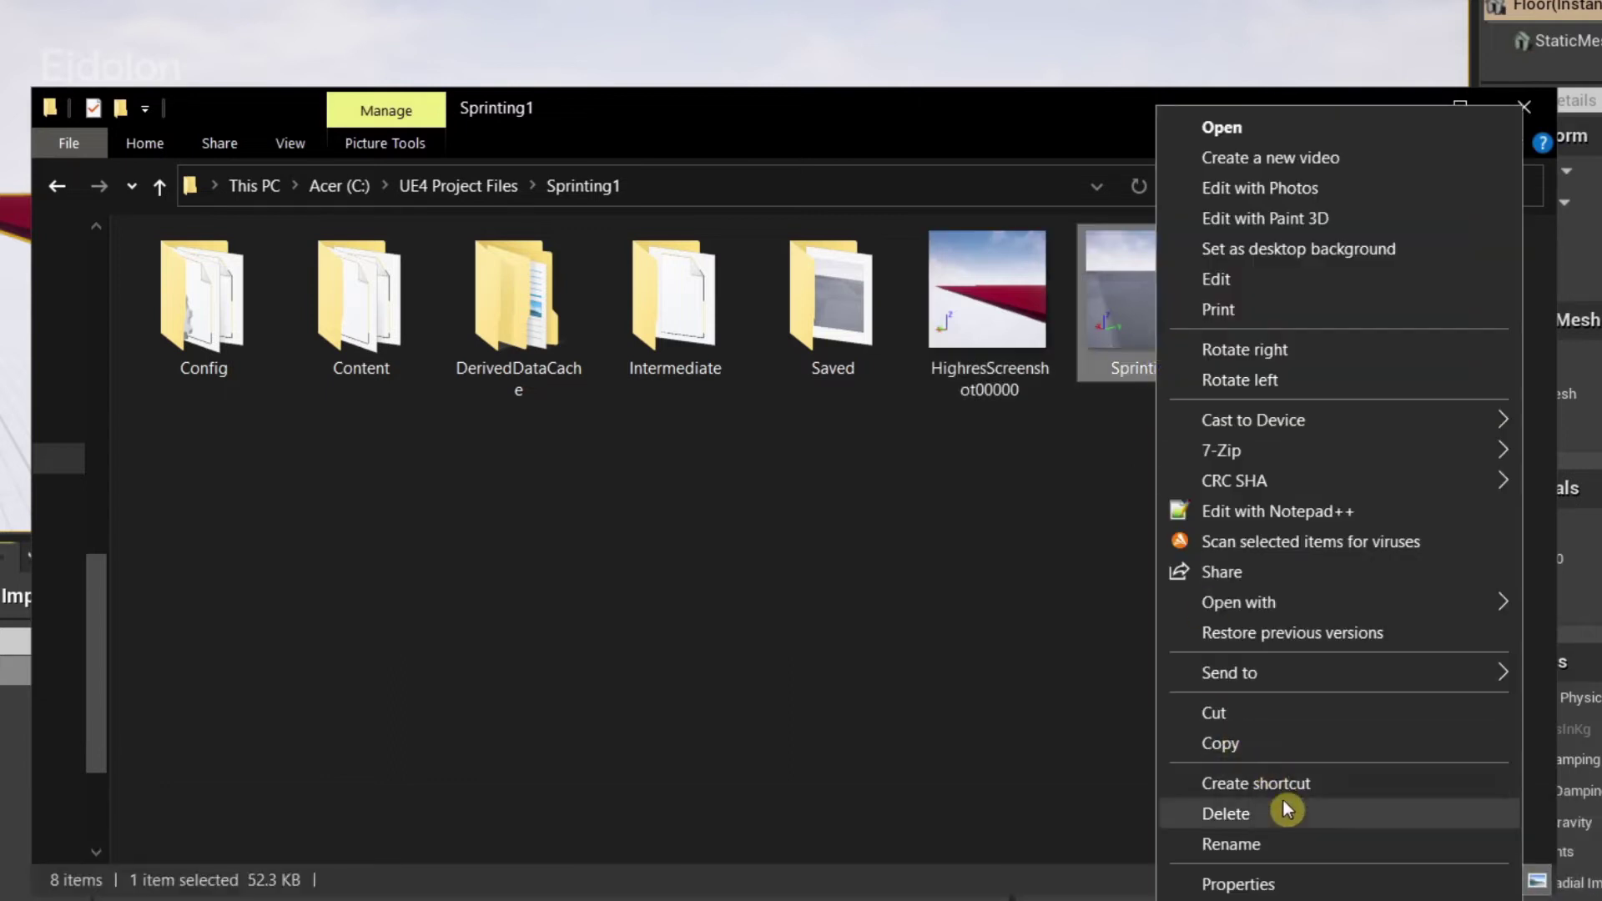
left_click(1287, 809)
Rename the pasted screenshot to Sprinting1
right_click(1012, 329)
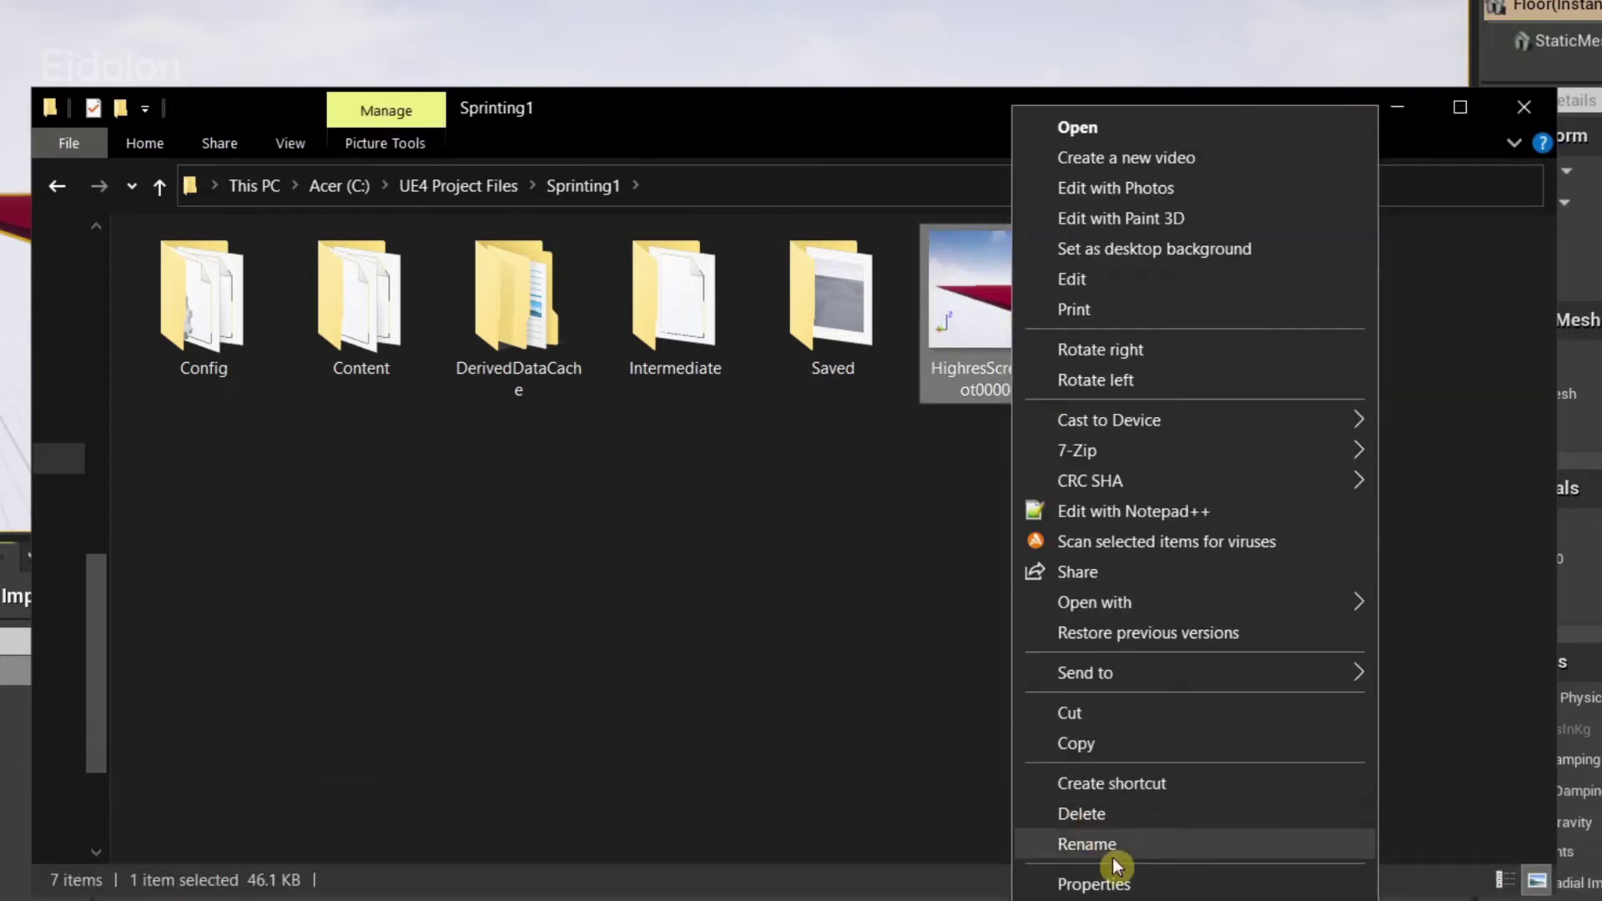
left_click(1114, 860)
type("Sprinting1")
key("Return")
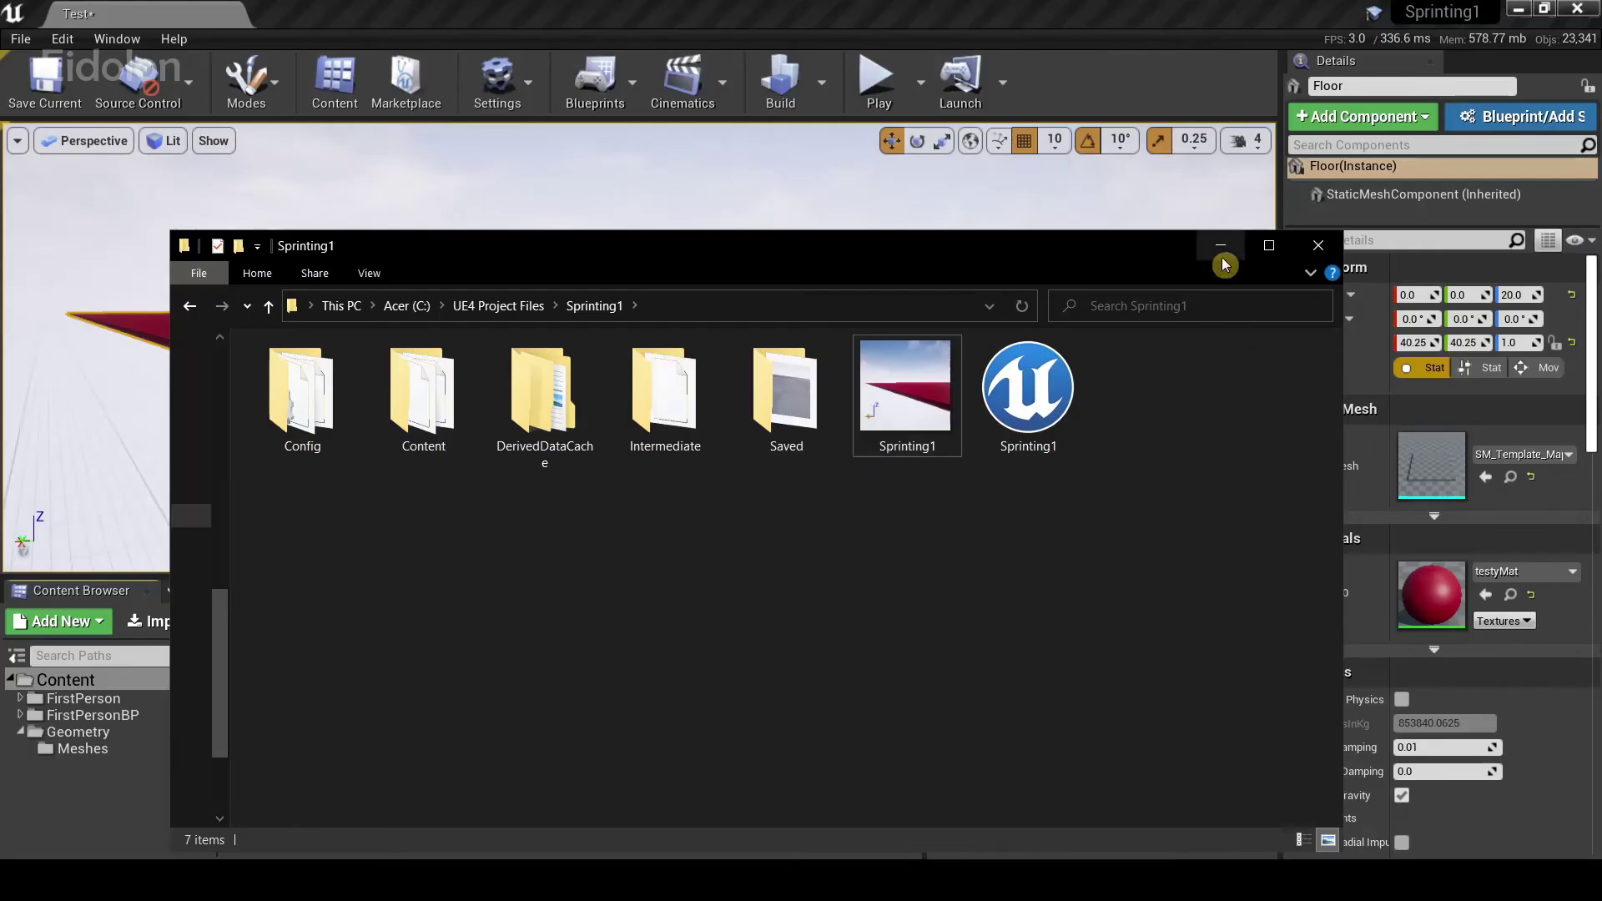
Minimize Explorer, look over Project Settings, and open the Viewport Options menu
left_click(1222, 260)
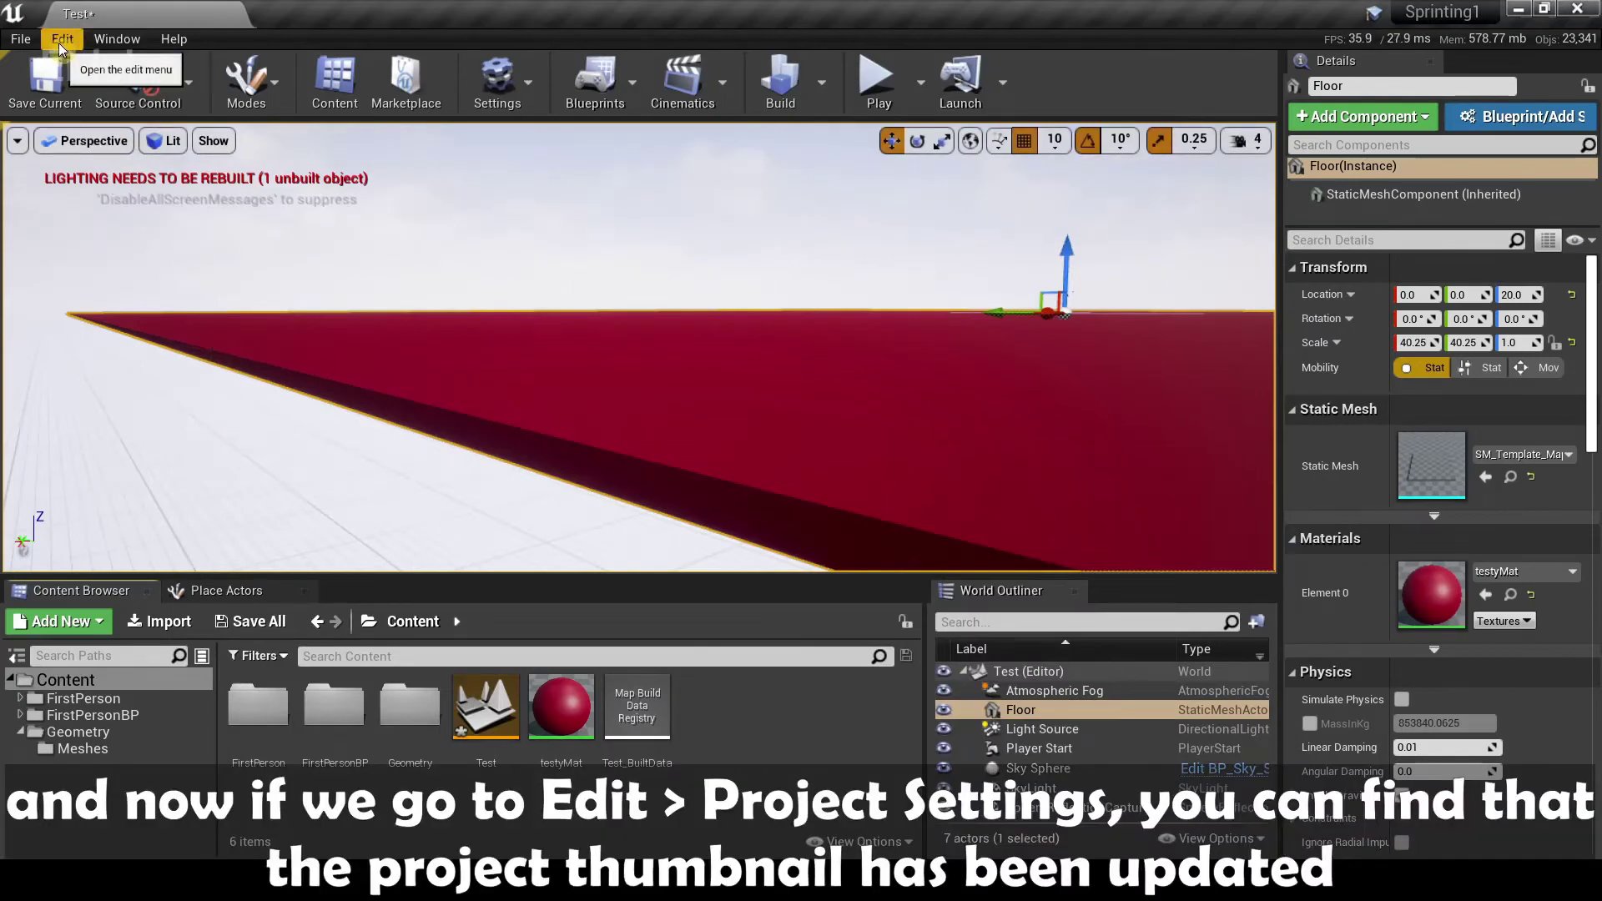
left_click(60, 42)
left_click(177, 332)
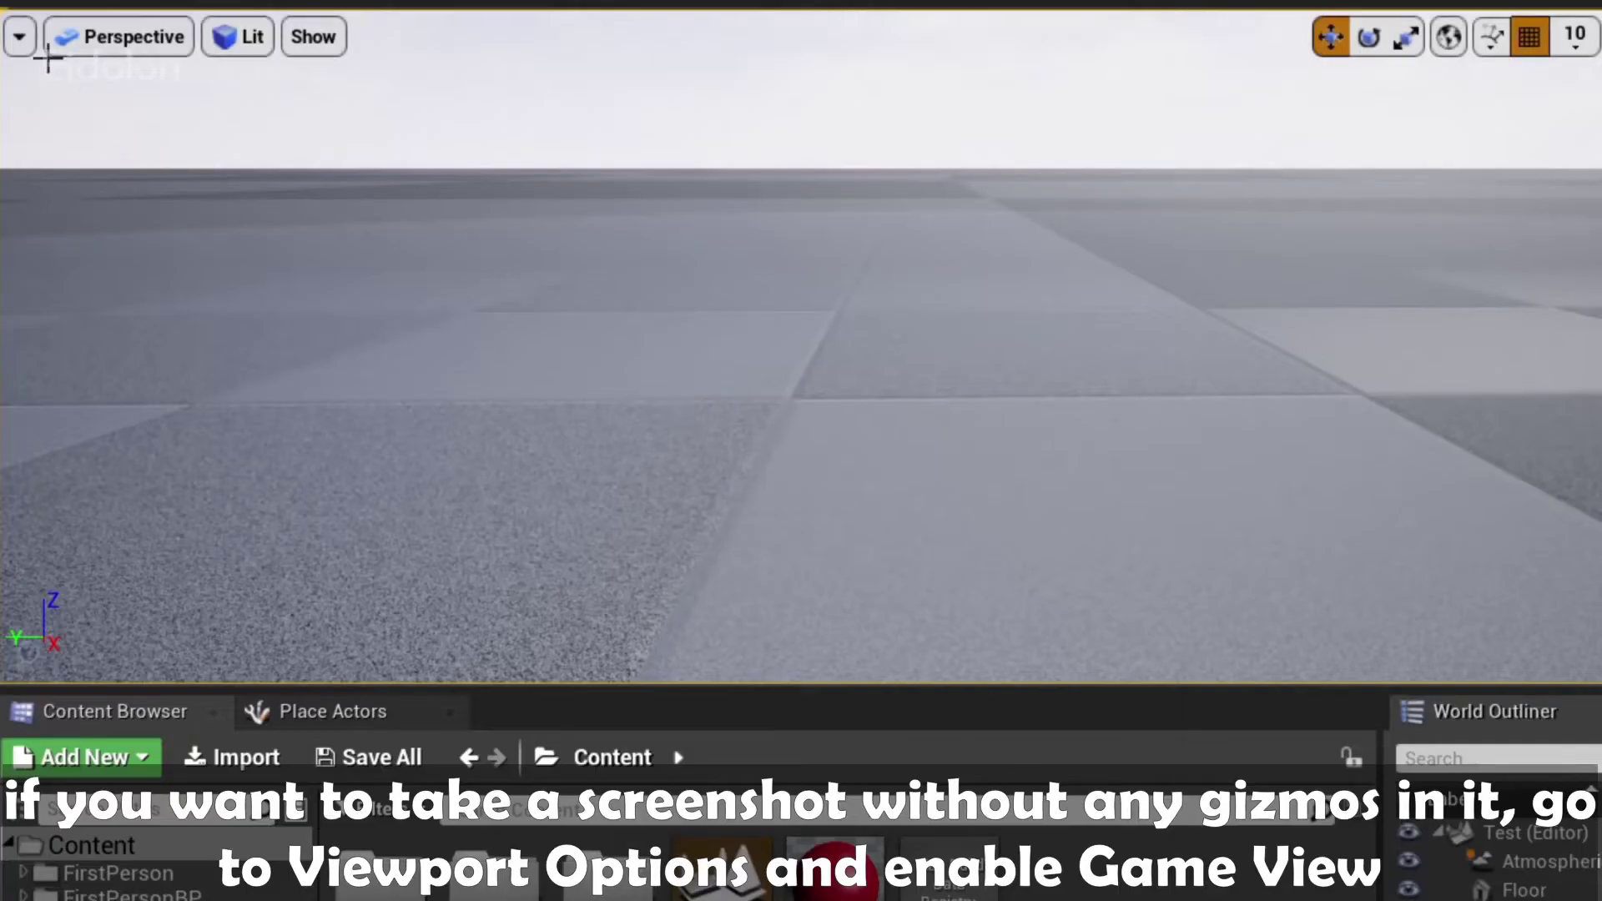
left_click(16, 140)
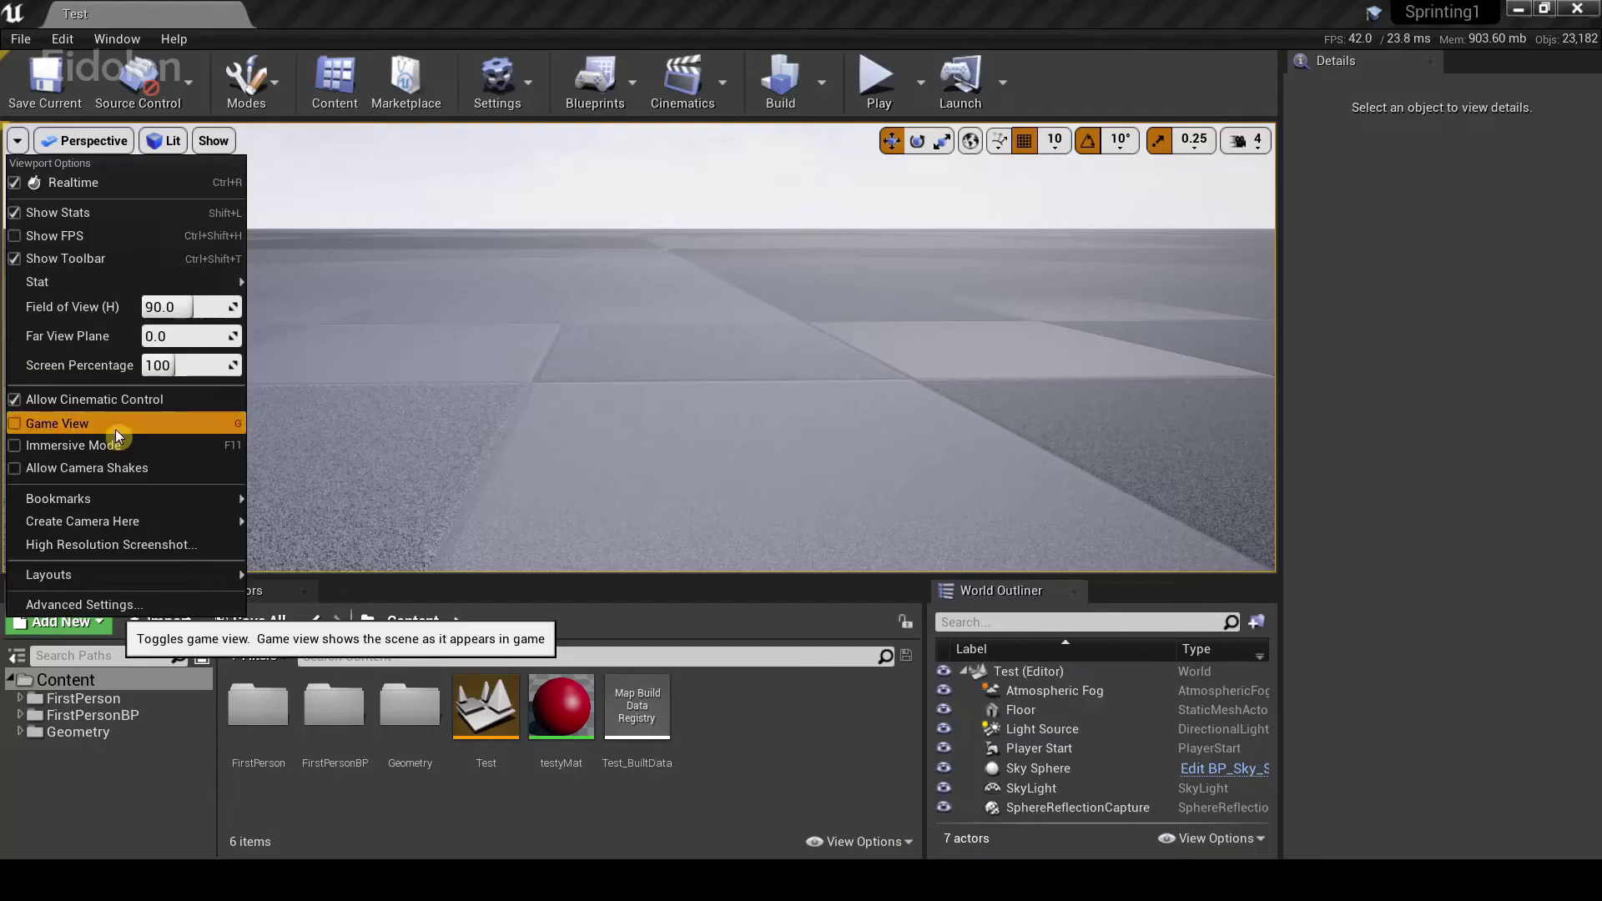
Hide gizmos with Game View, capture a high-resolution screenshot, and open the saved image
left_click(115, 429)
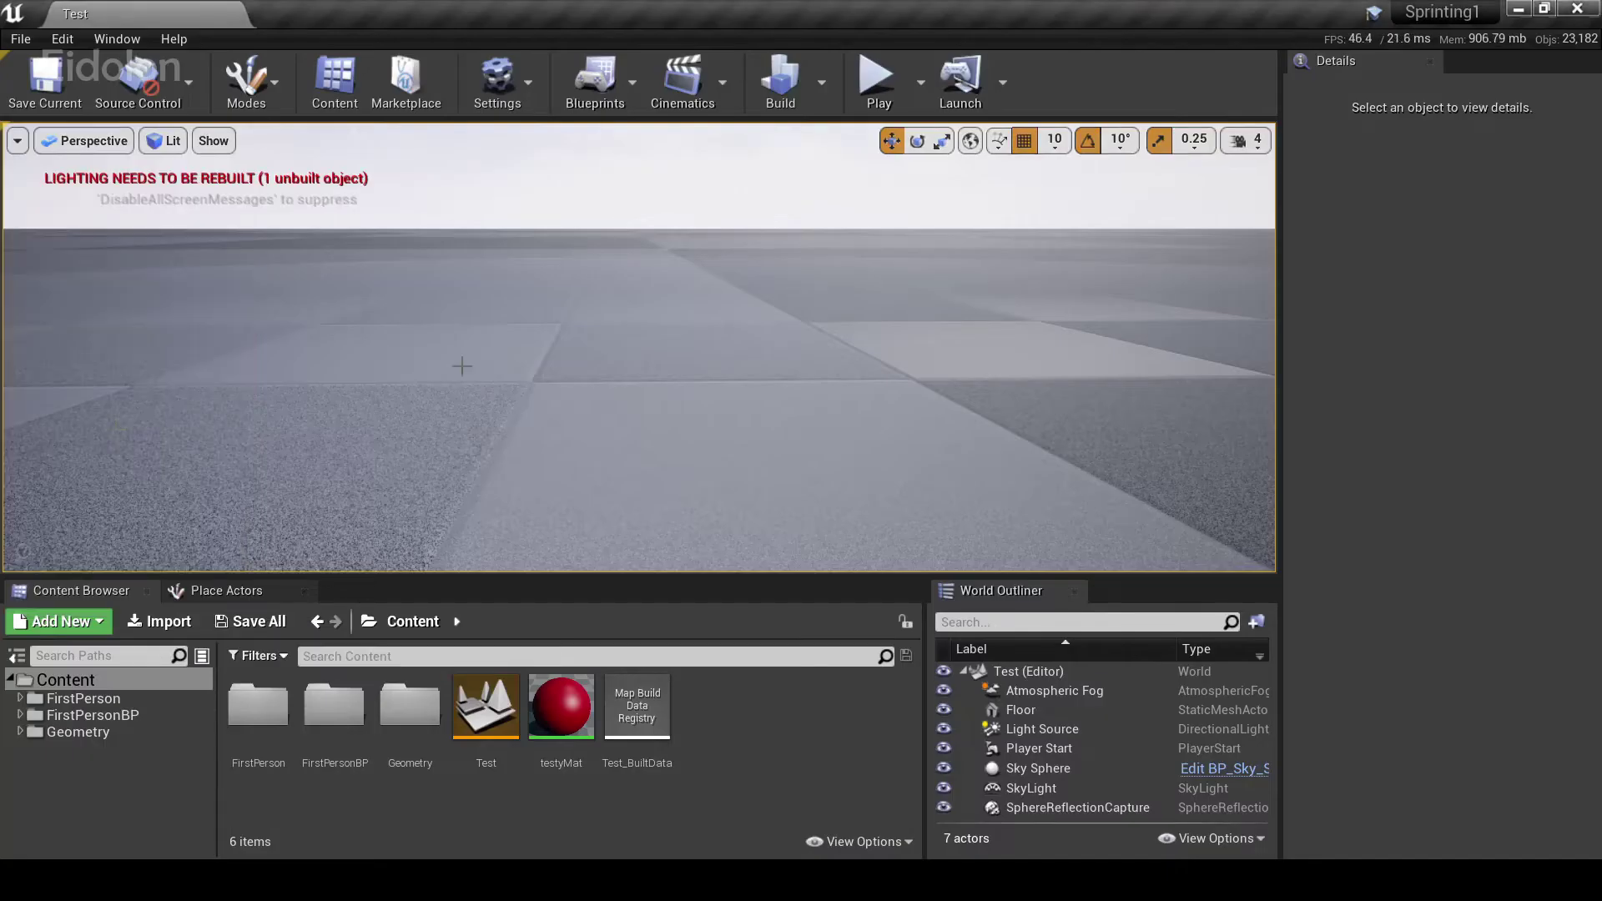
left_click(16, 140)
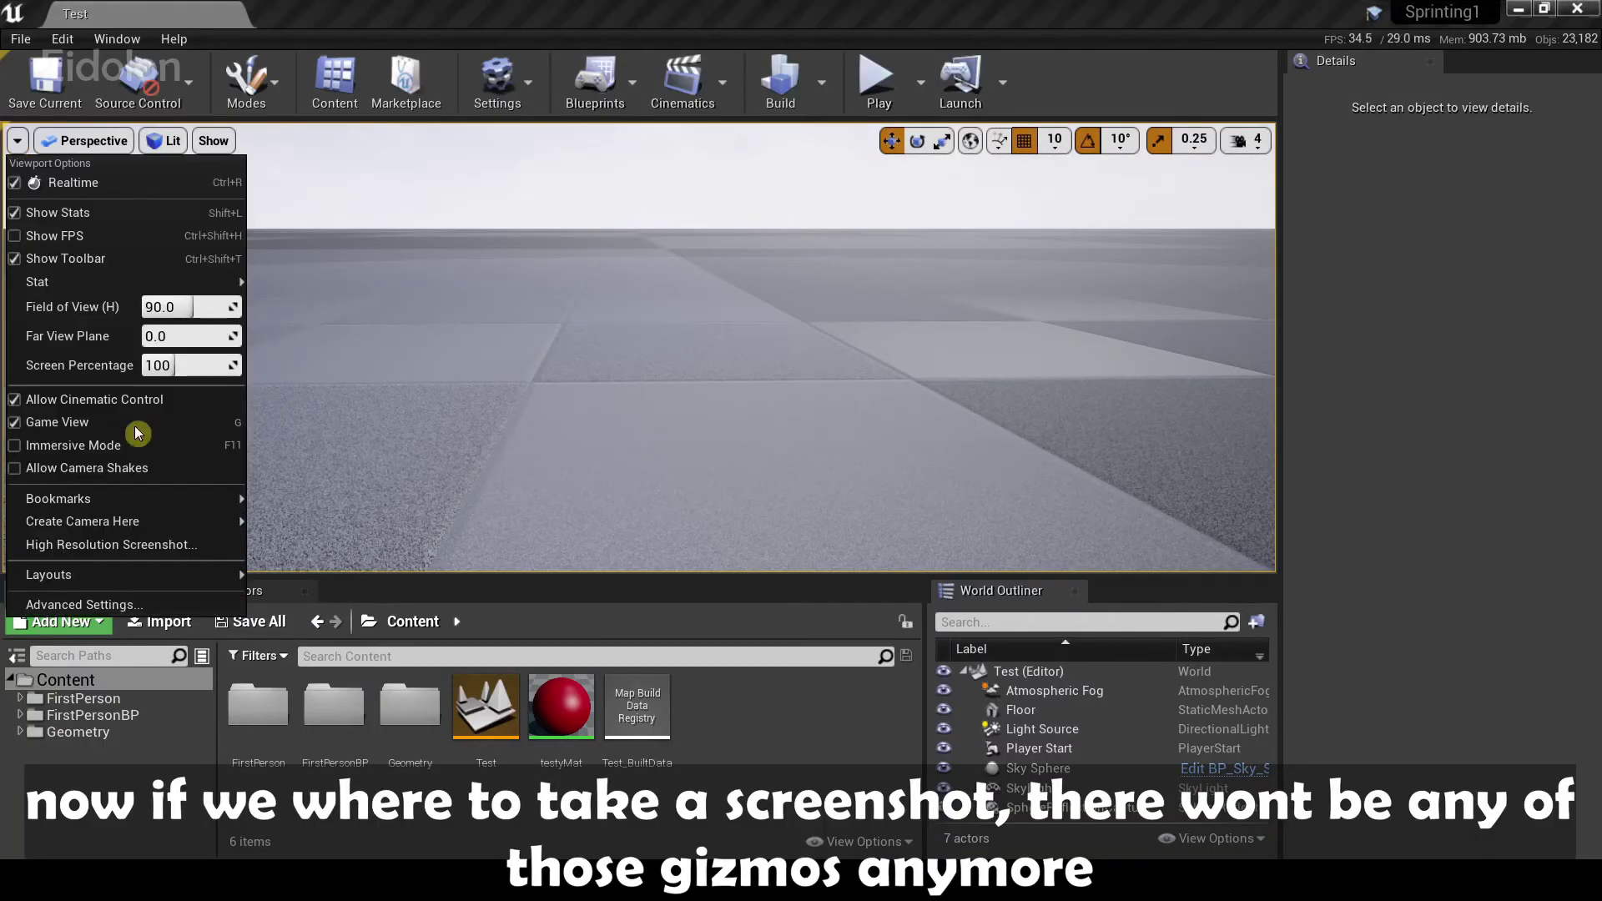
left_click(187, 555)
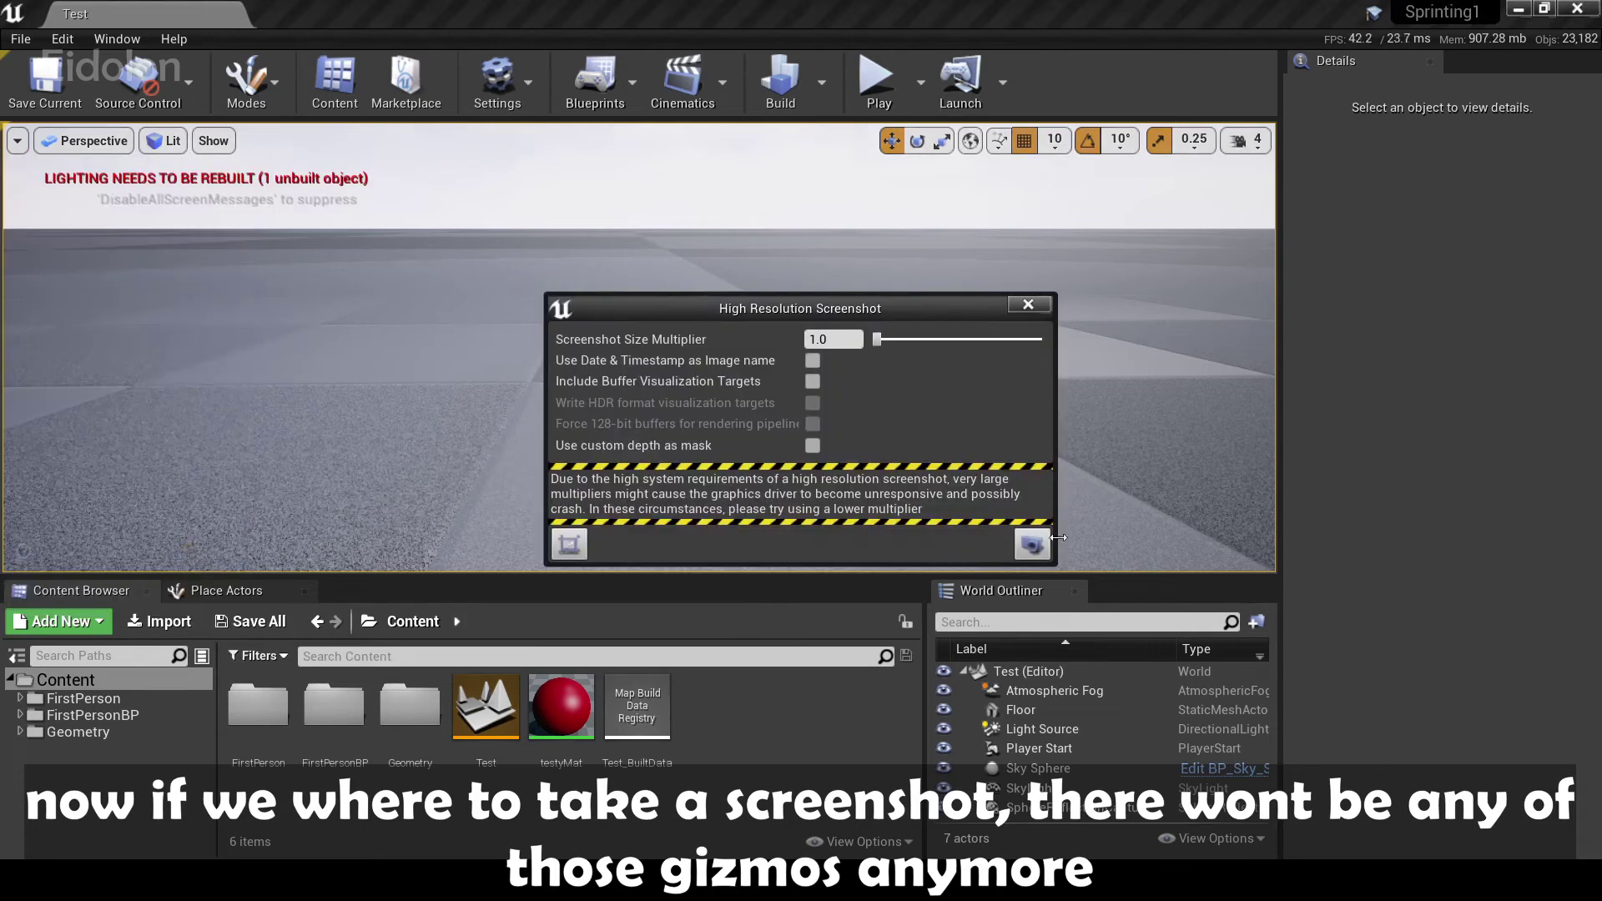
left_click(1032, 544)
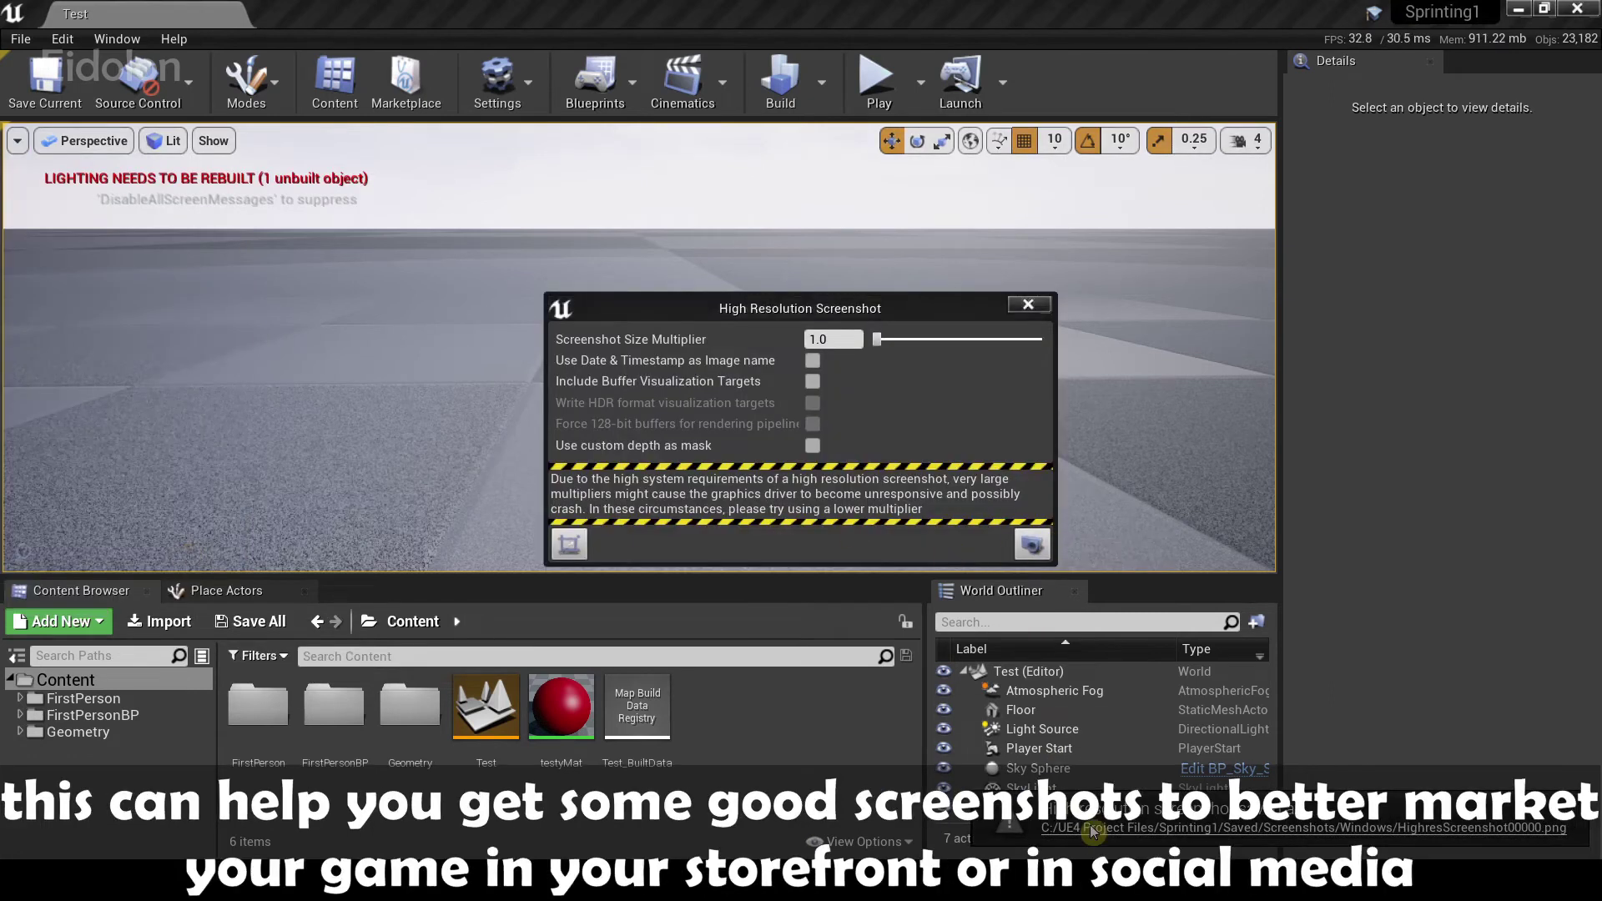
left_click(1094, 828)
double_click(107, 279)
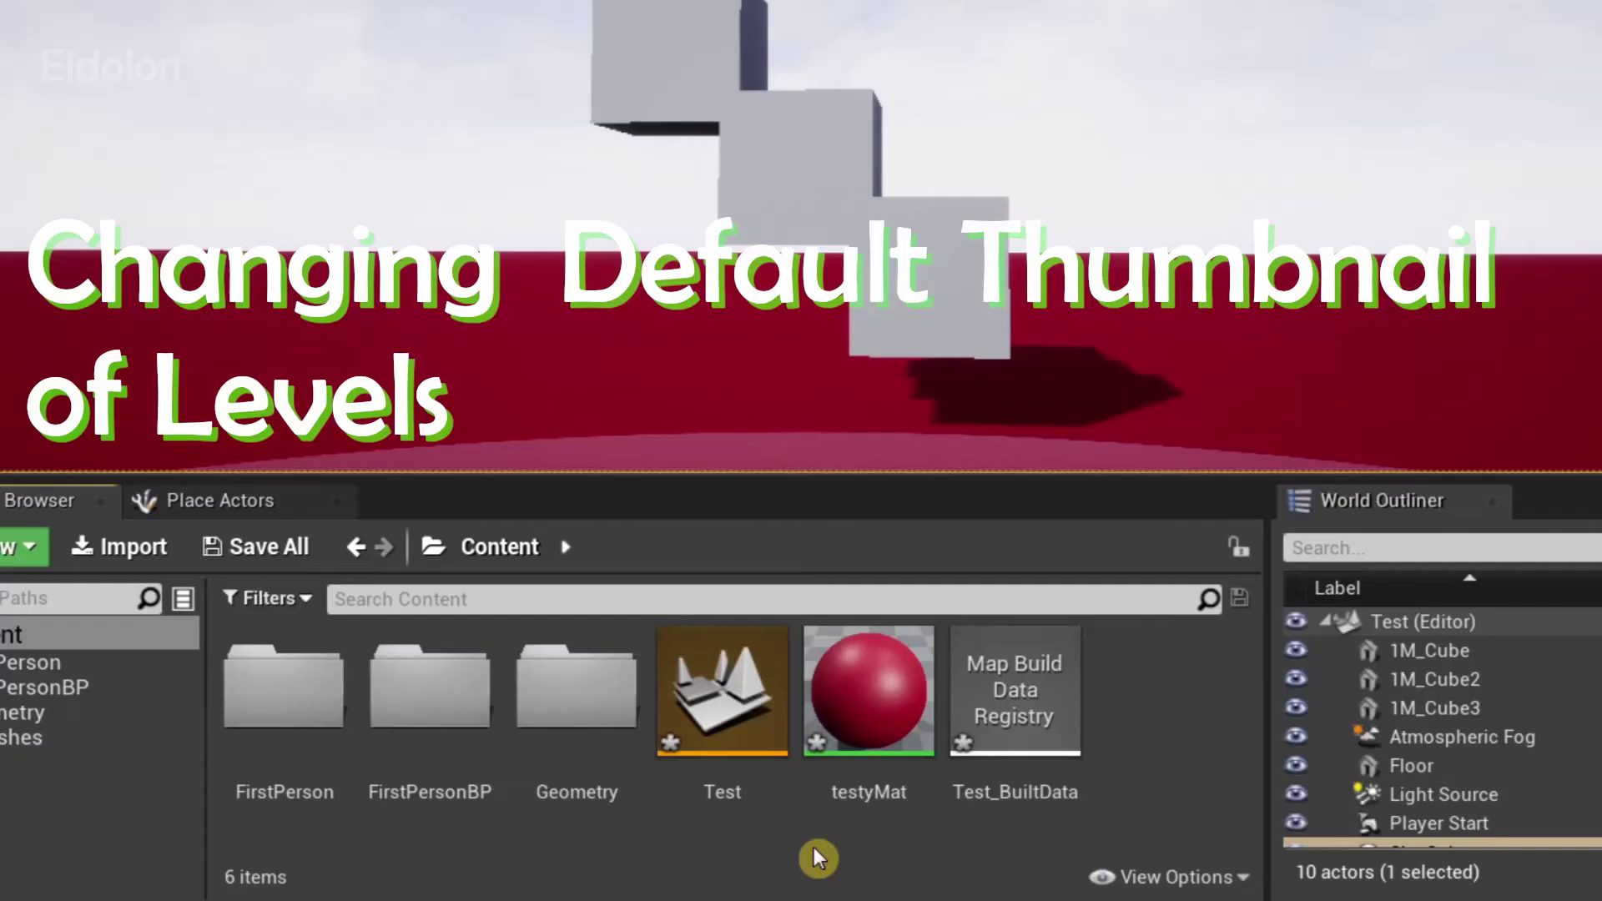
Set the Test level's thumbnail with Asset Actions > Capture Thumbnail
right_click(727, 716)
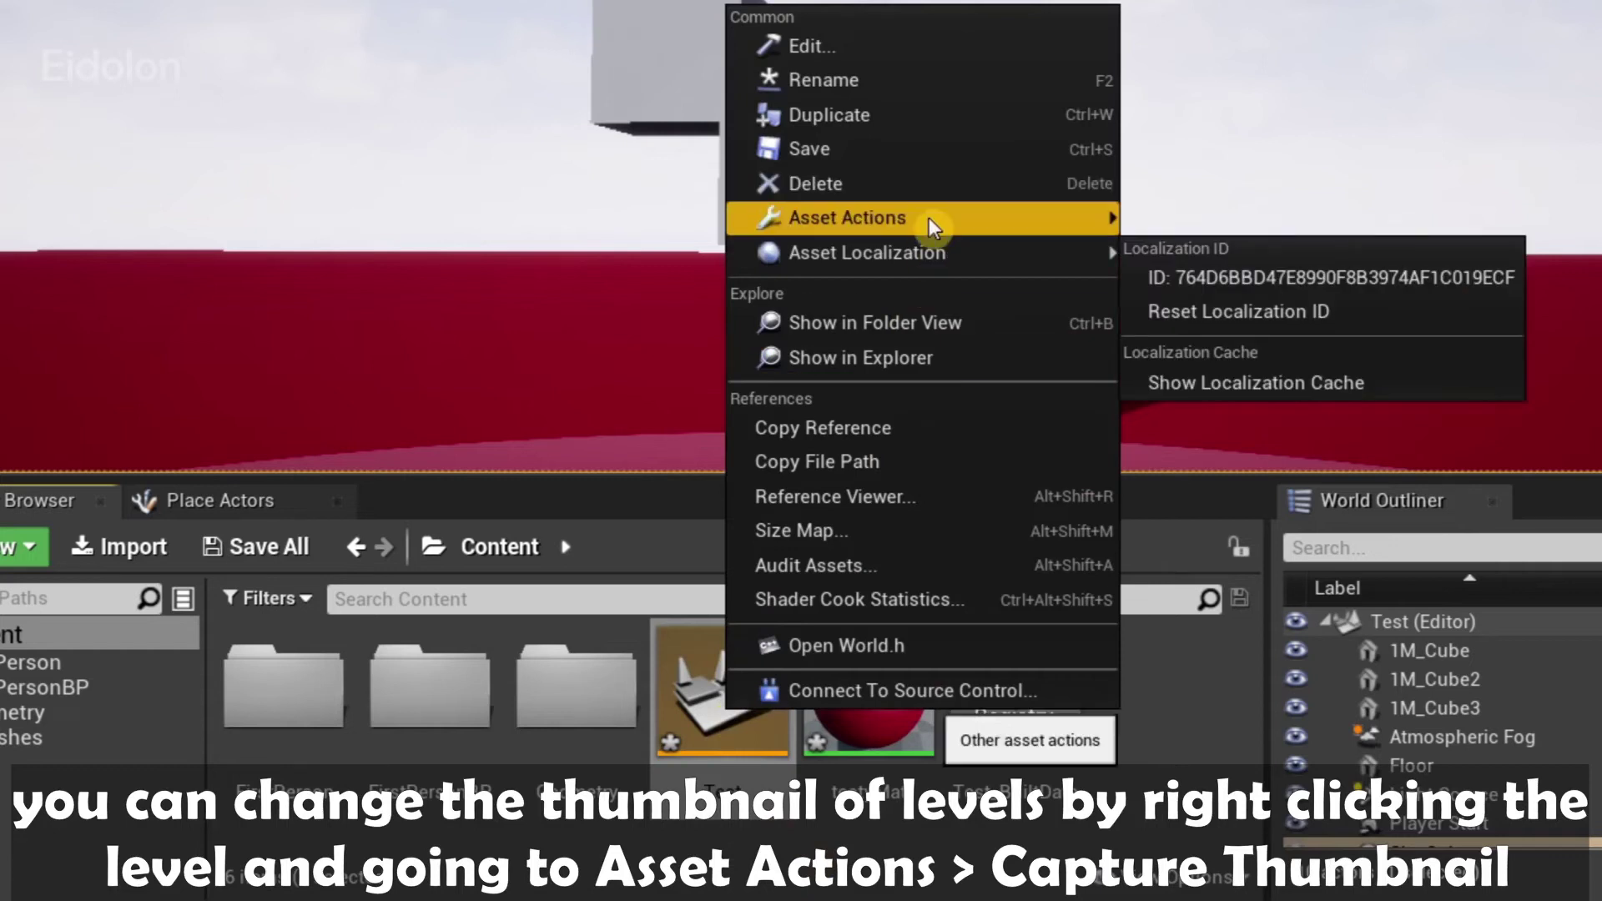
mouse_move(934, 218)
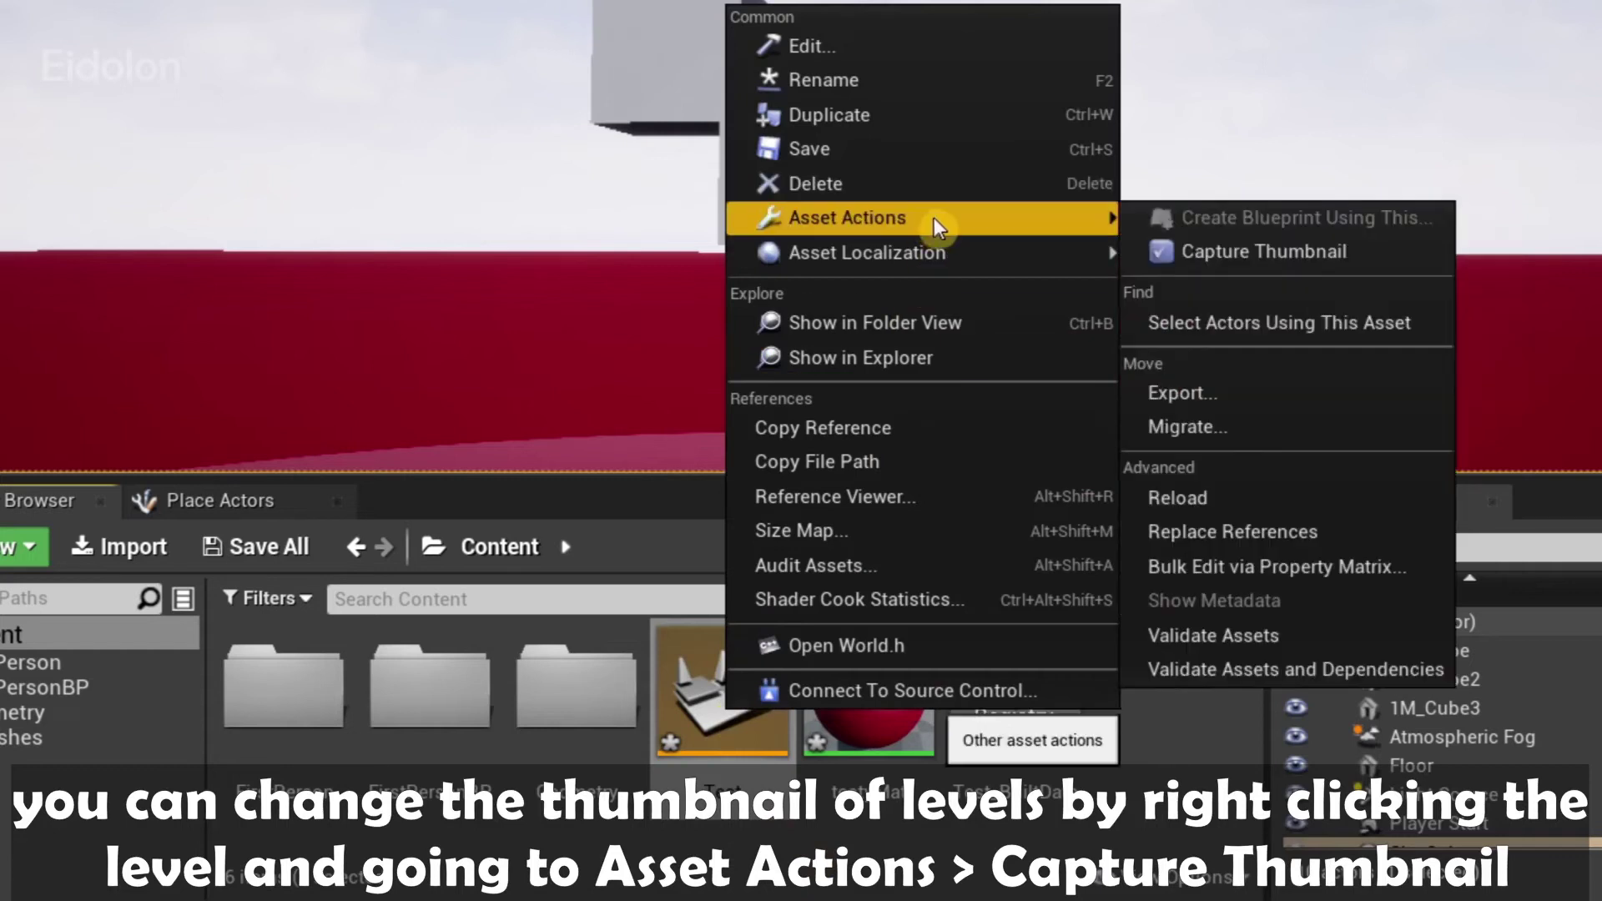
left_click(1237, 243)
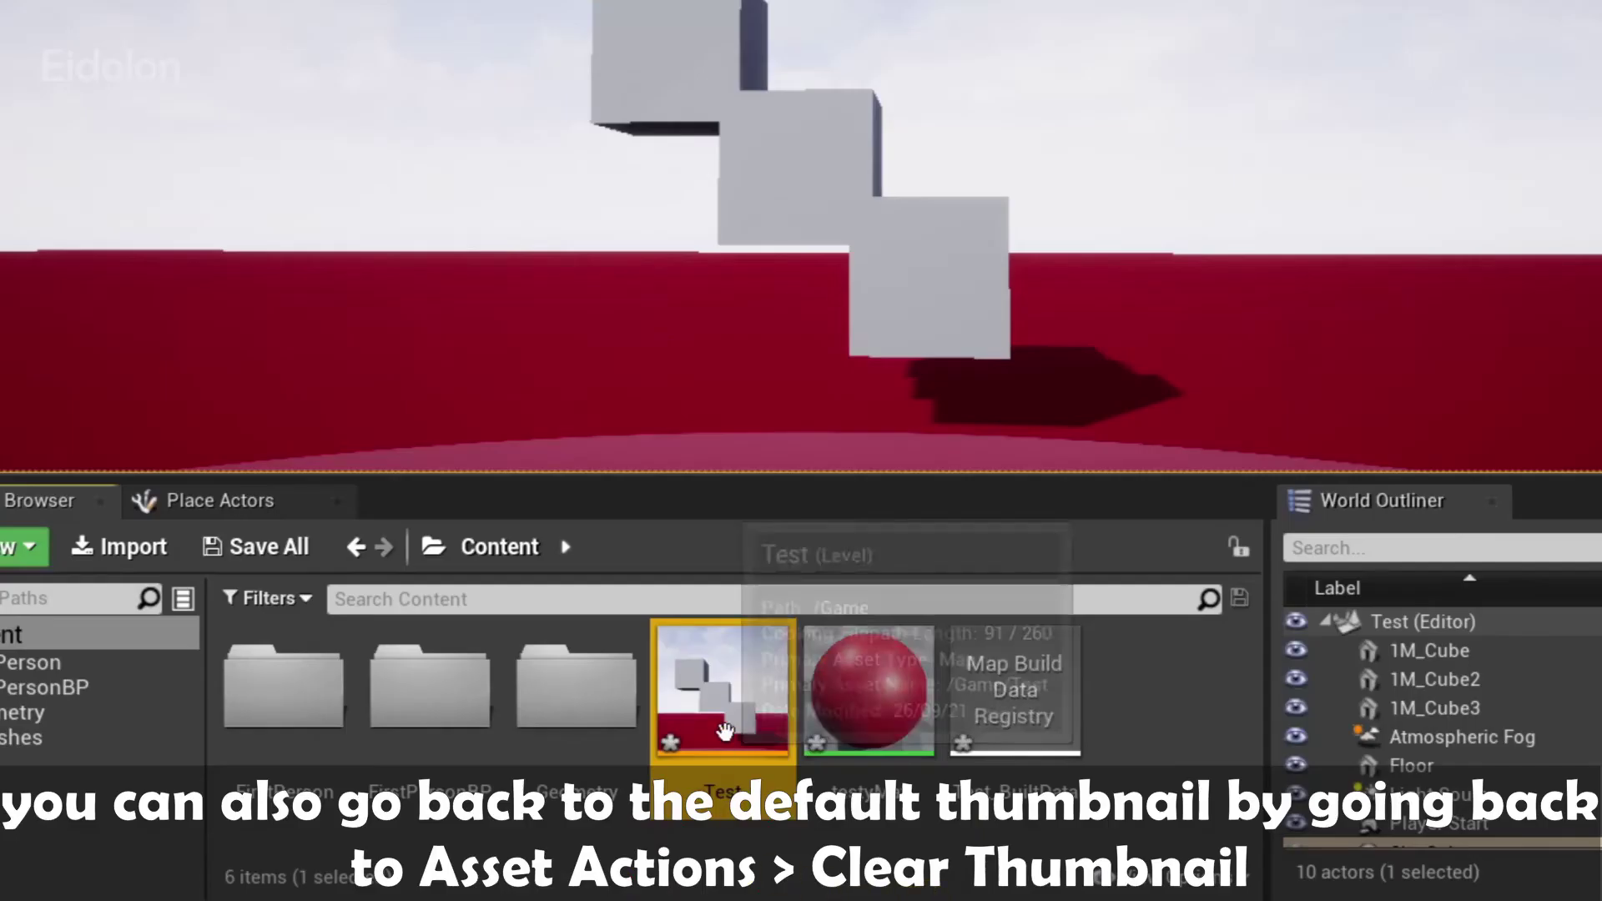
Remove the Test level's captured thumbnail with Asset Actions > Clear Thumbnail
right_click(705, 797)
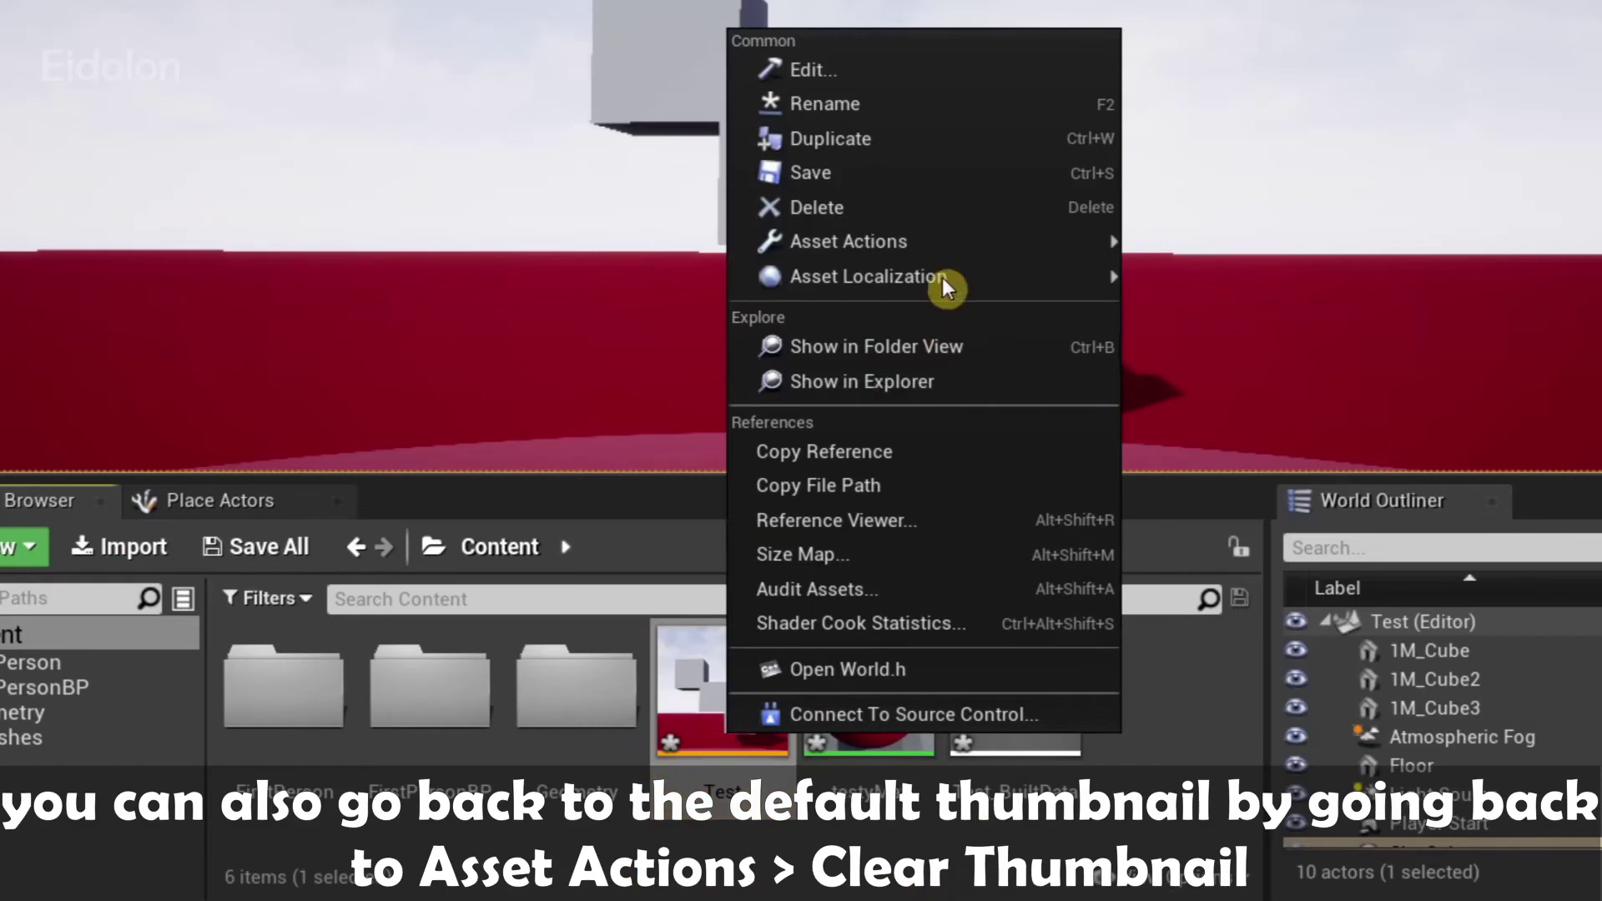
mouse_move(960, 240)
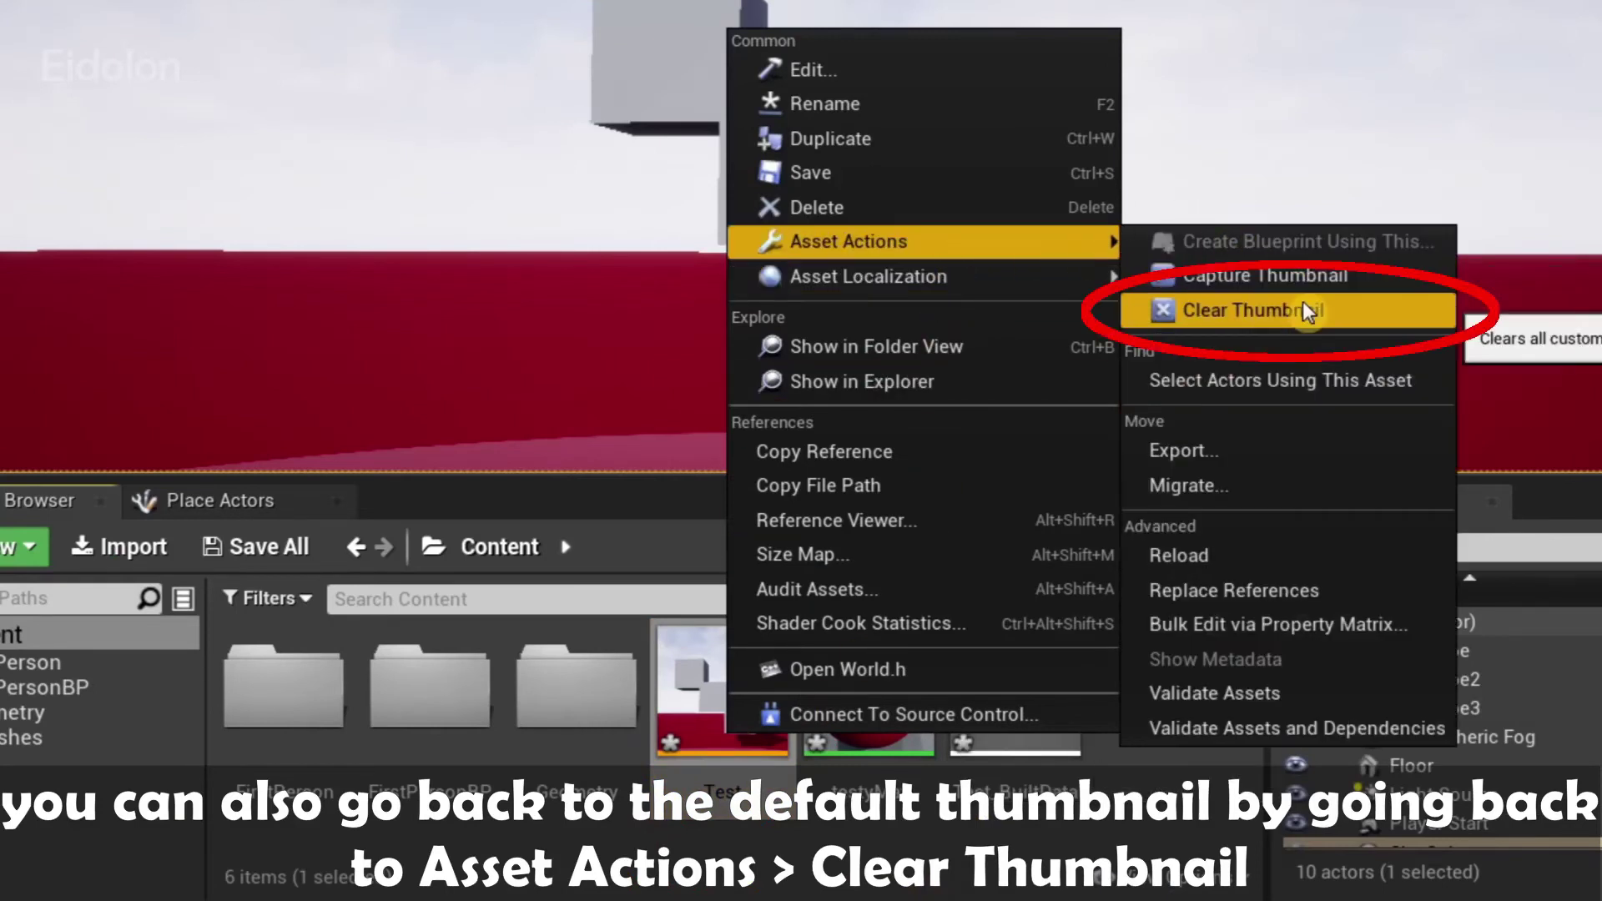
left_click(1303, 307)
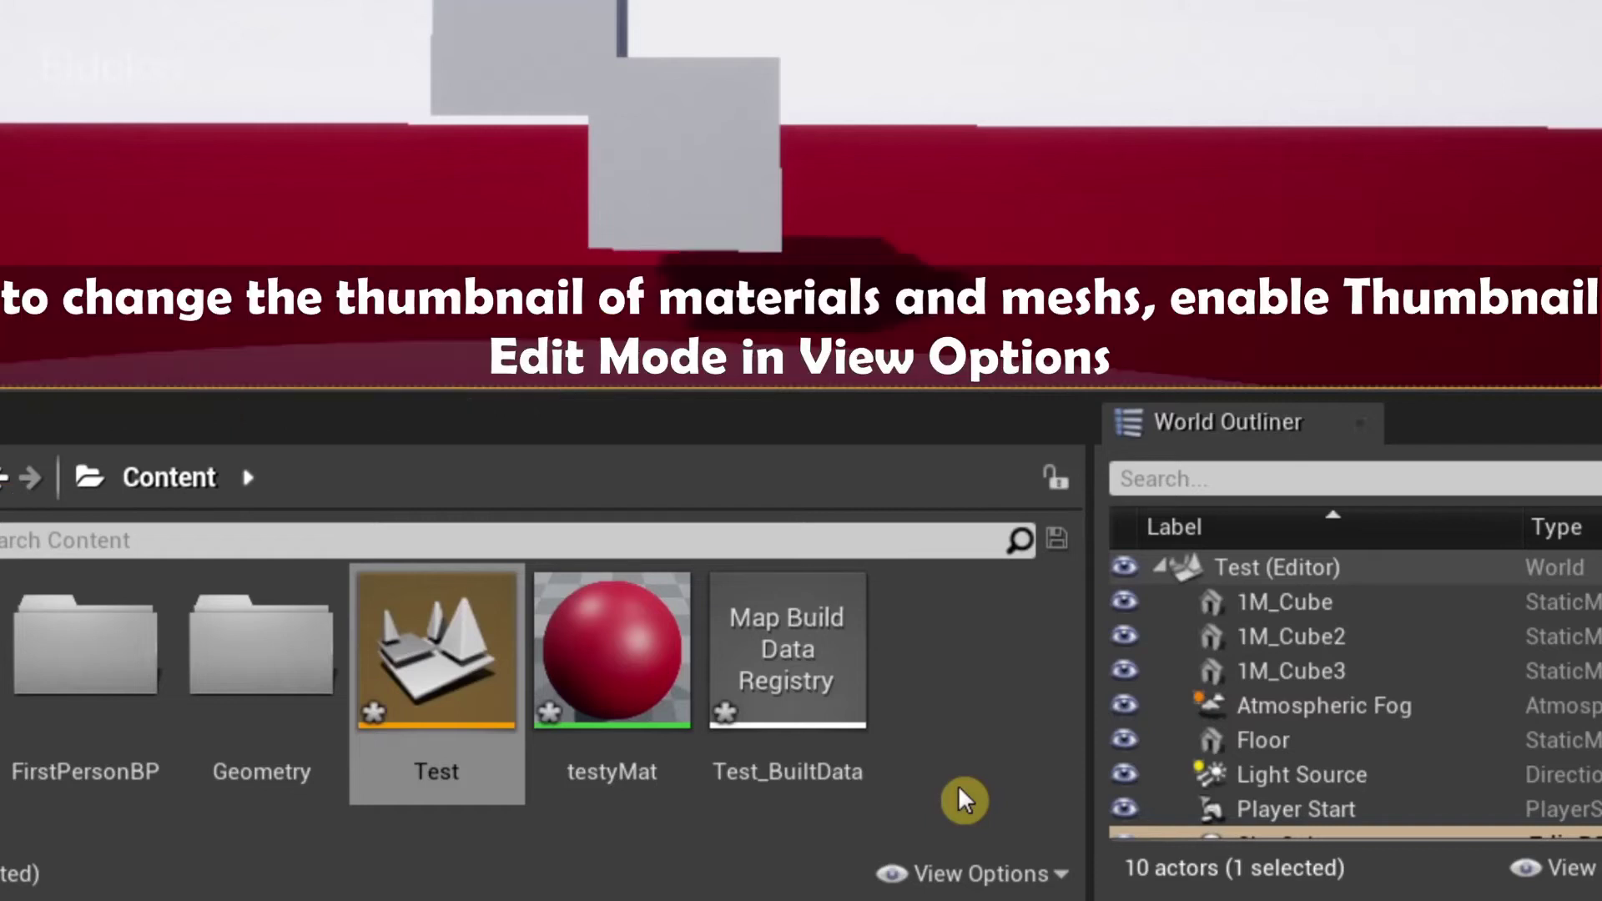
Turn on Thumbnail Edit Mode and switch testyMat's preview shape to cube, then cylinder
left_click(957, 876)
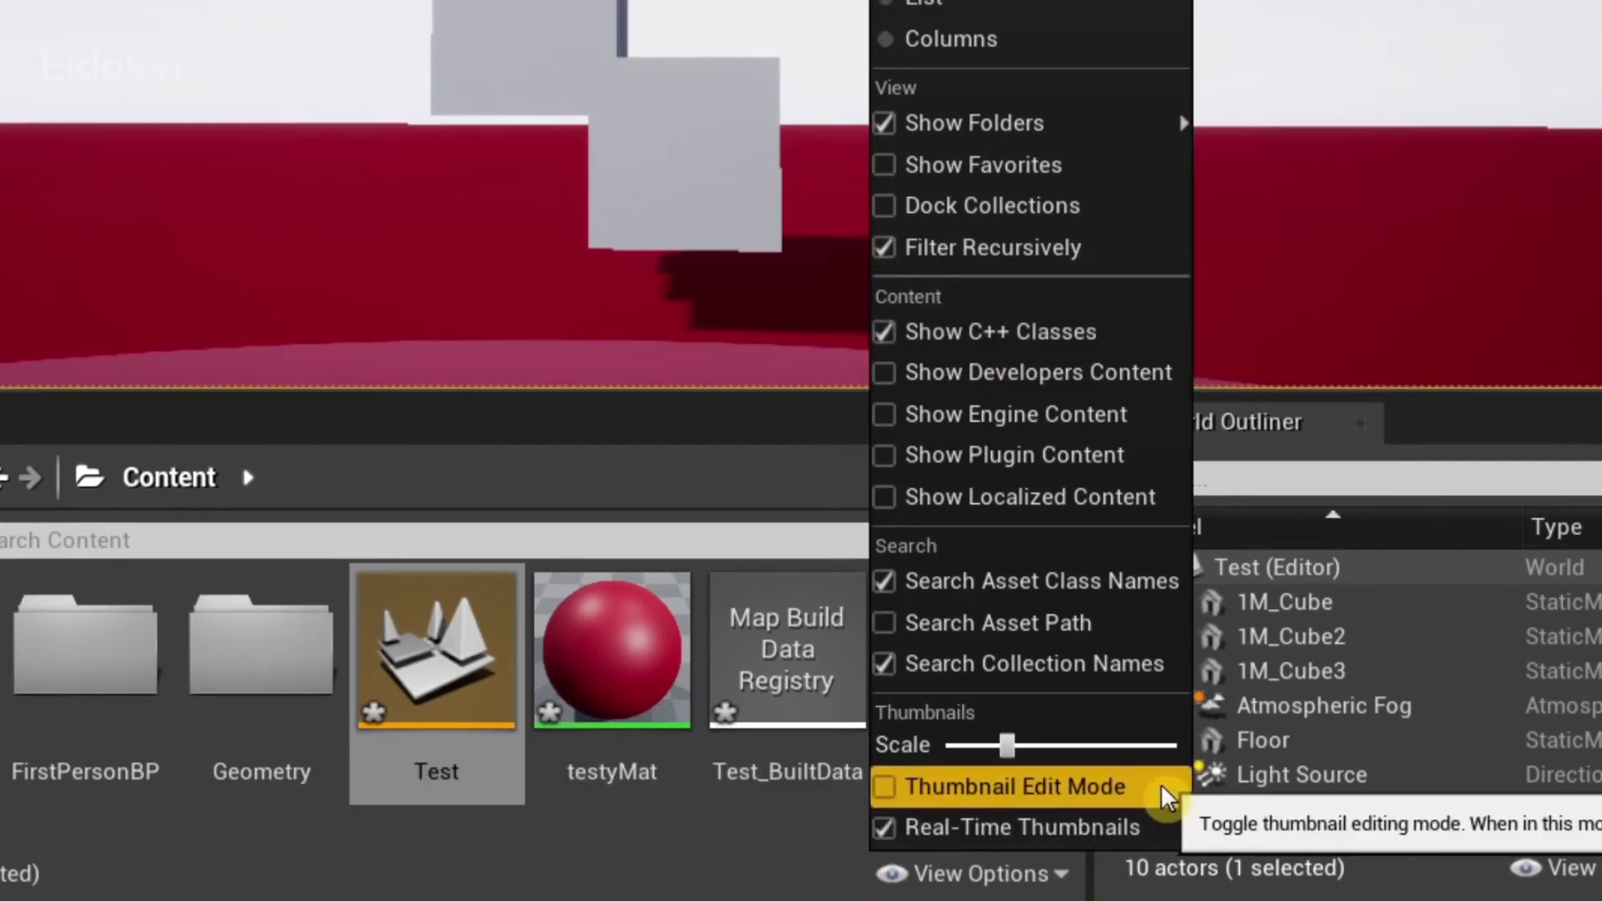
left_click(1165, 797)
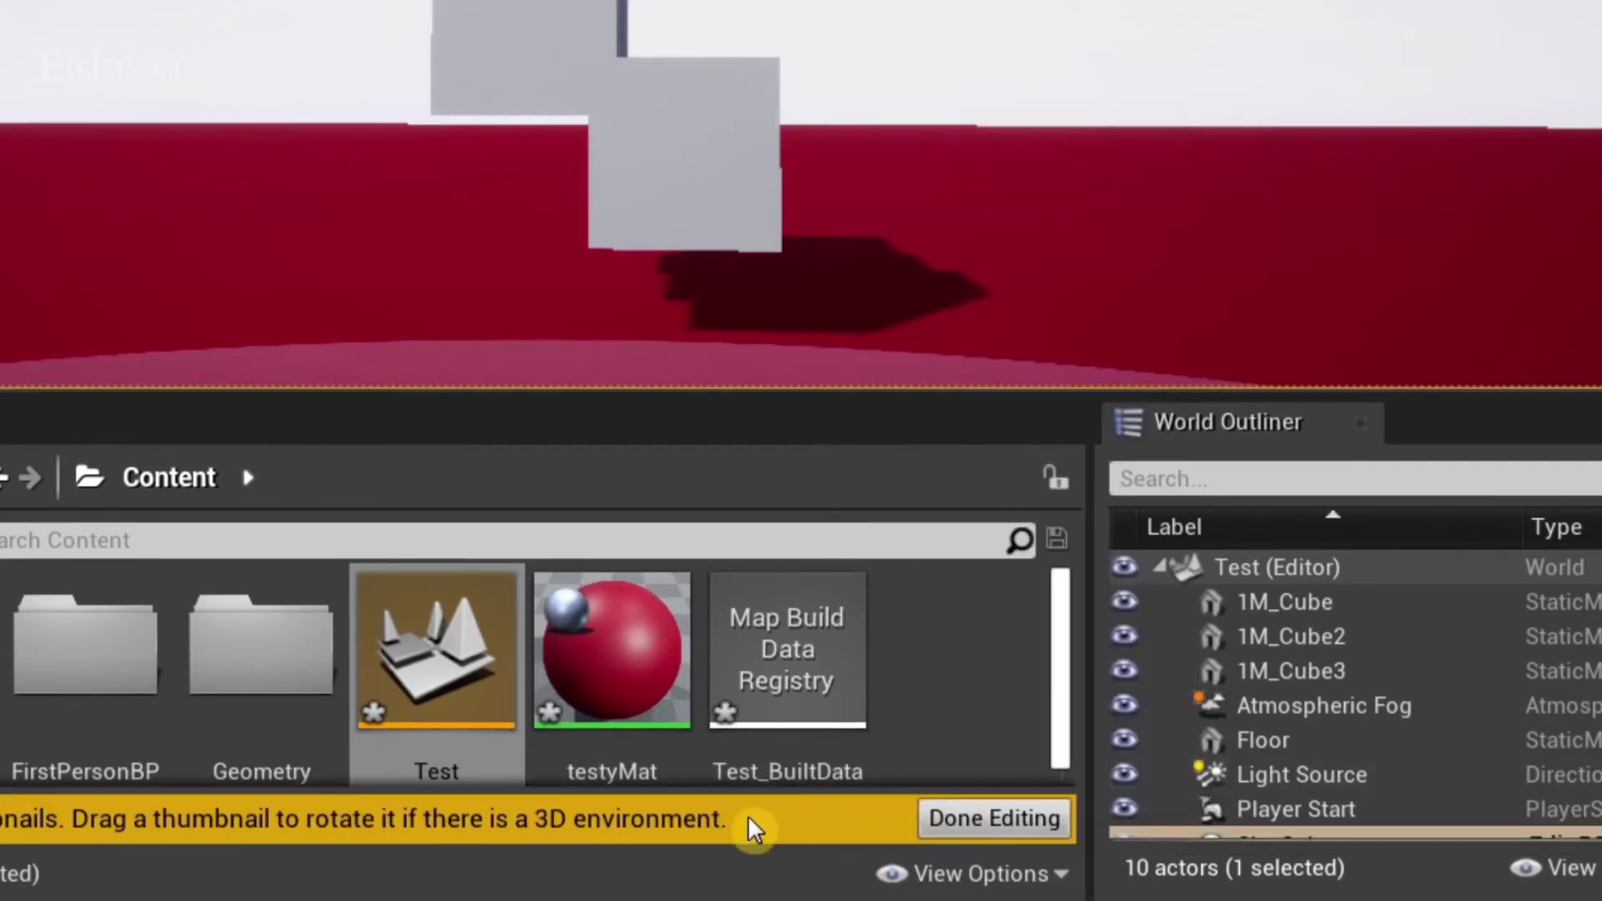
mouse_move(588, 672)
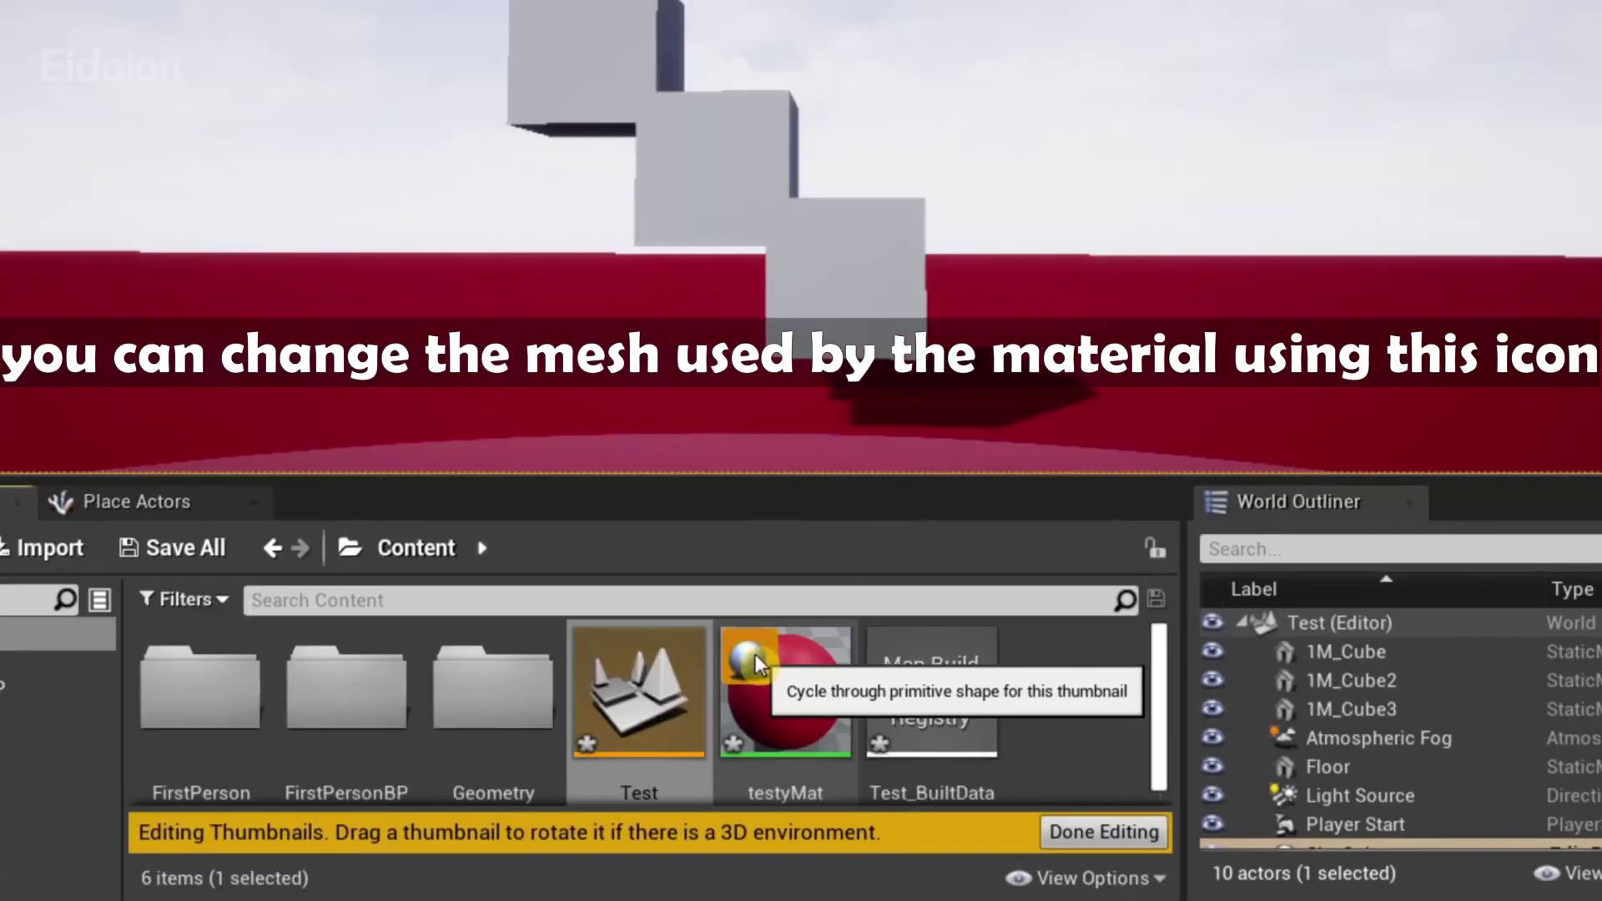
left_click(751, 654)
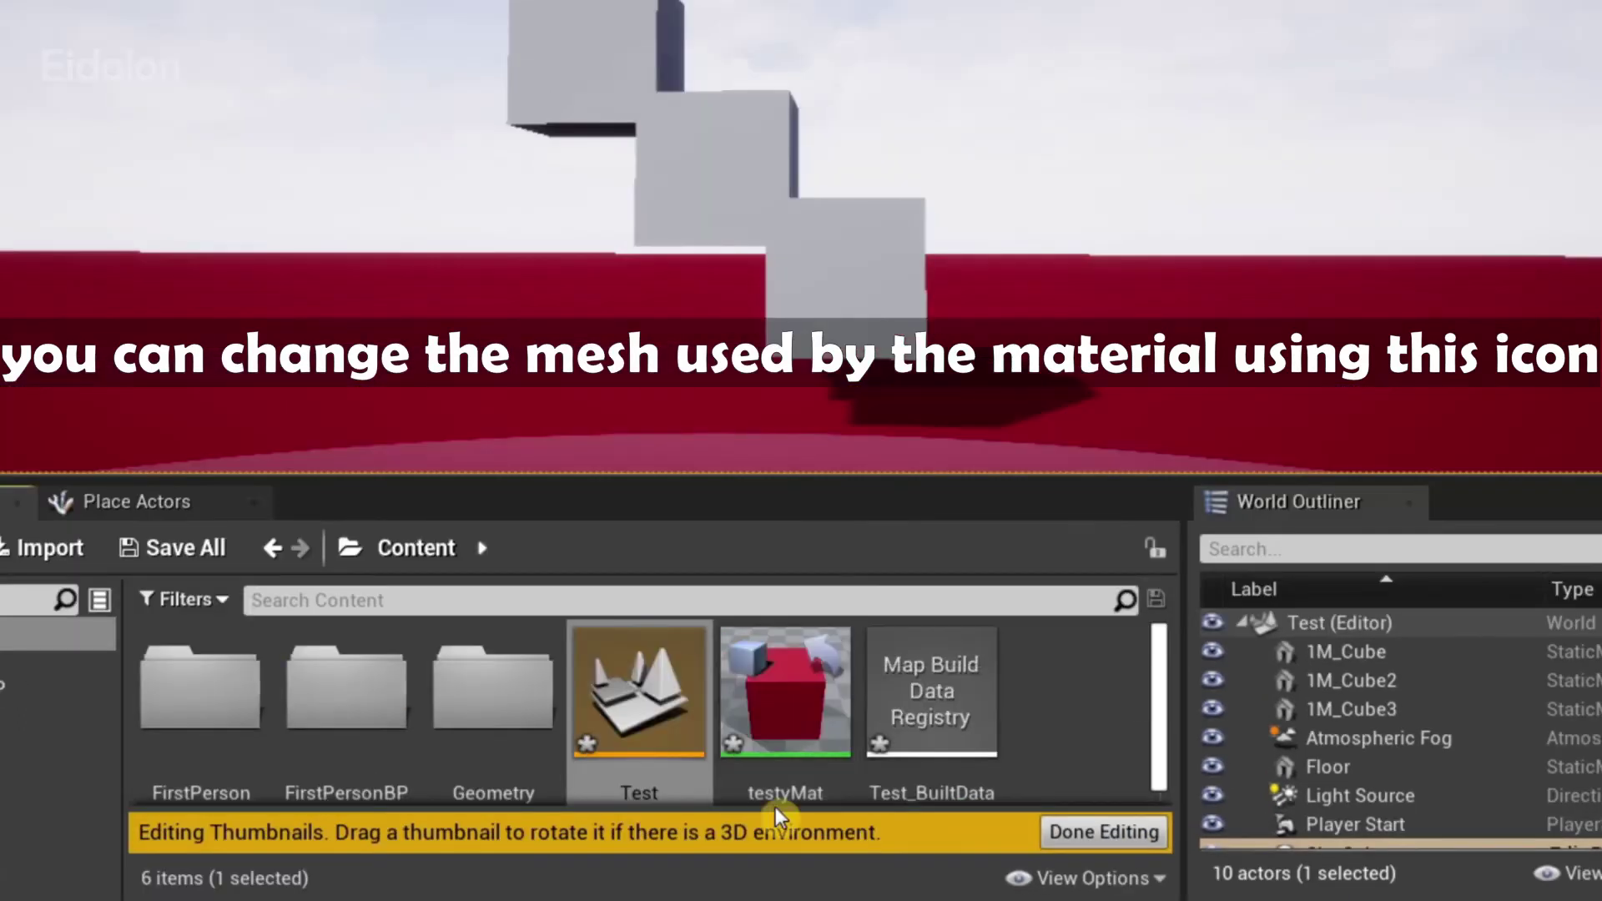
left_click(751, 664)
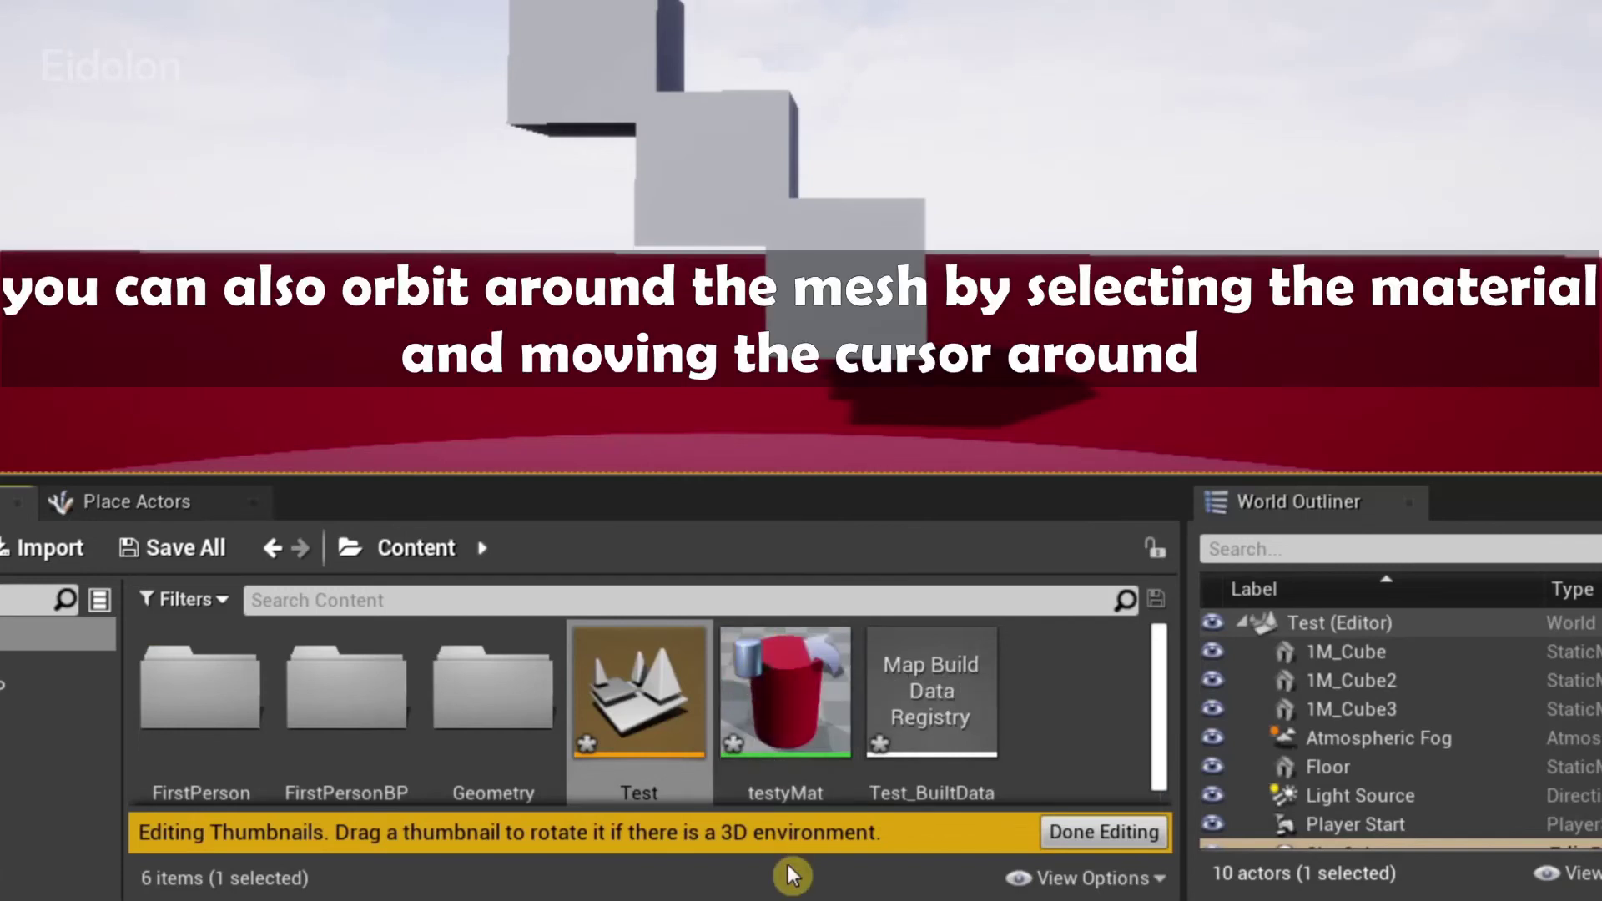
Rotate the testyMat preview, reset it to the default sphere, and finish editing
left_click(798, 718)
mouse_move(798, 718)
left_mouse_down()
mouse_move(785, 691)
mouse_move(824, 674)
left_mouse_up()
left_click(824, 674)
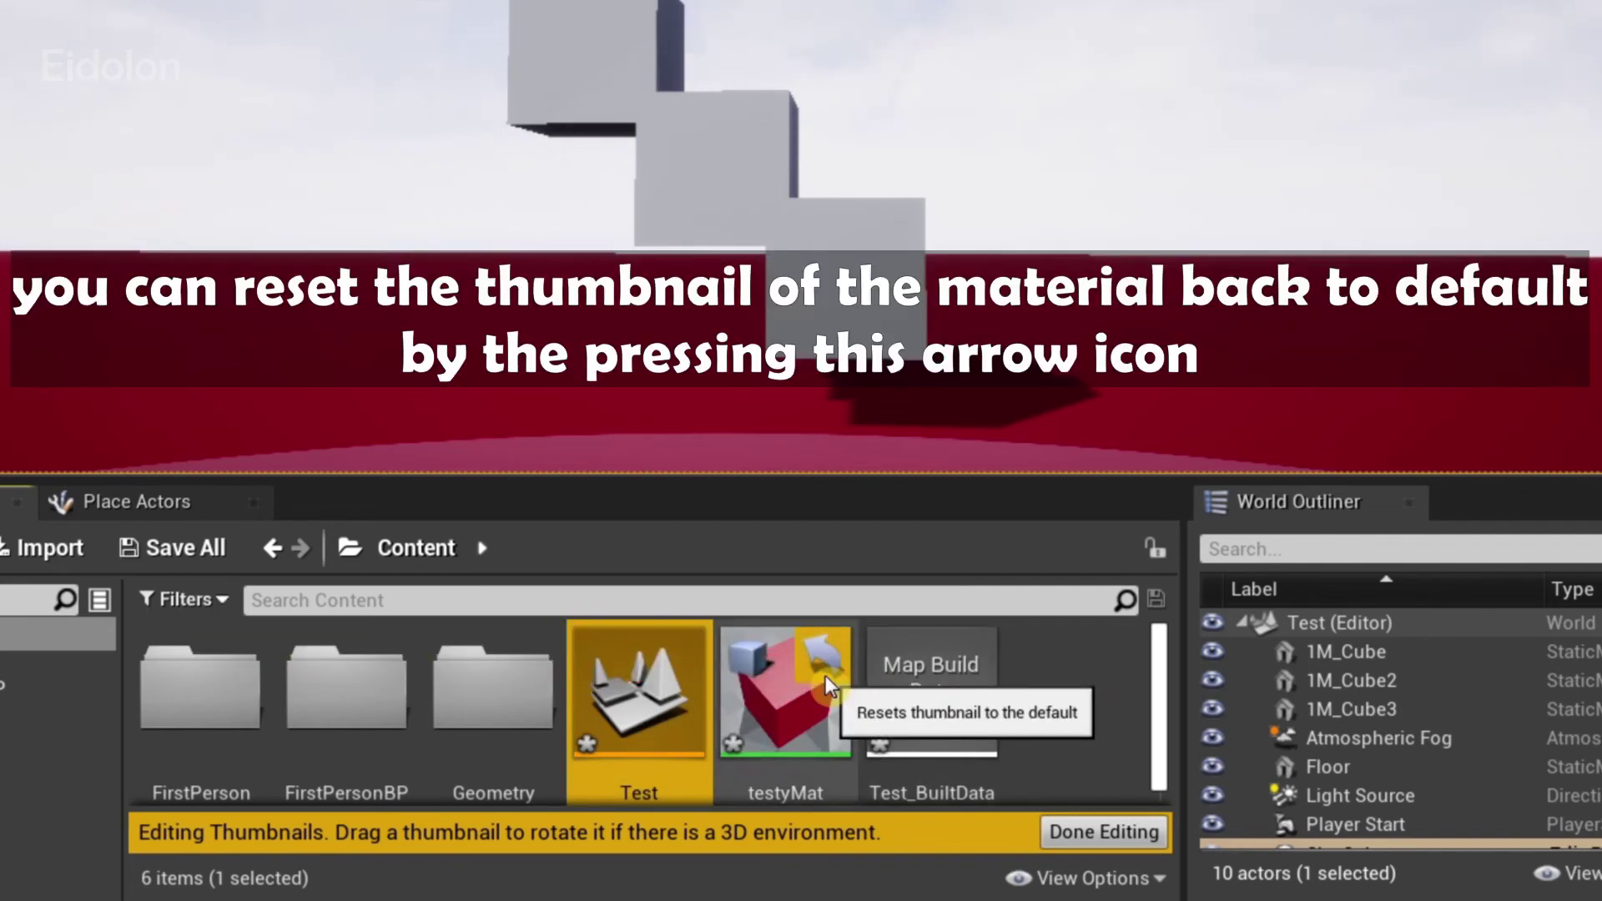
left_click(824, 674)
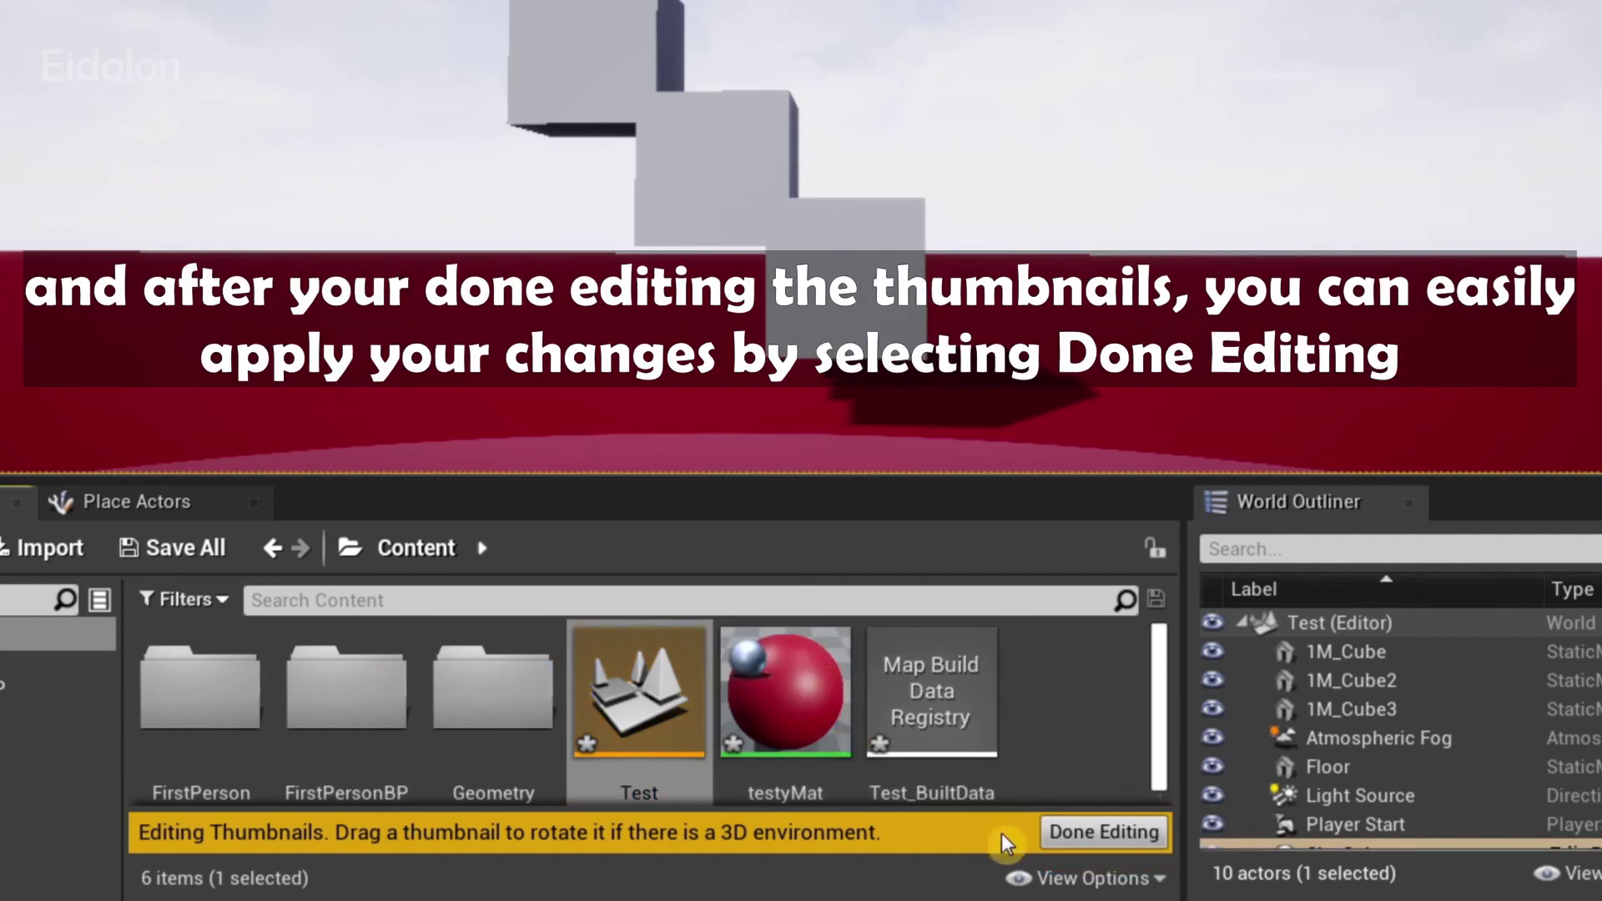
left_click(1109, 832)
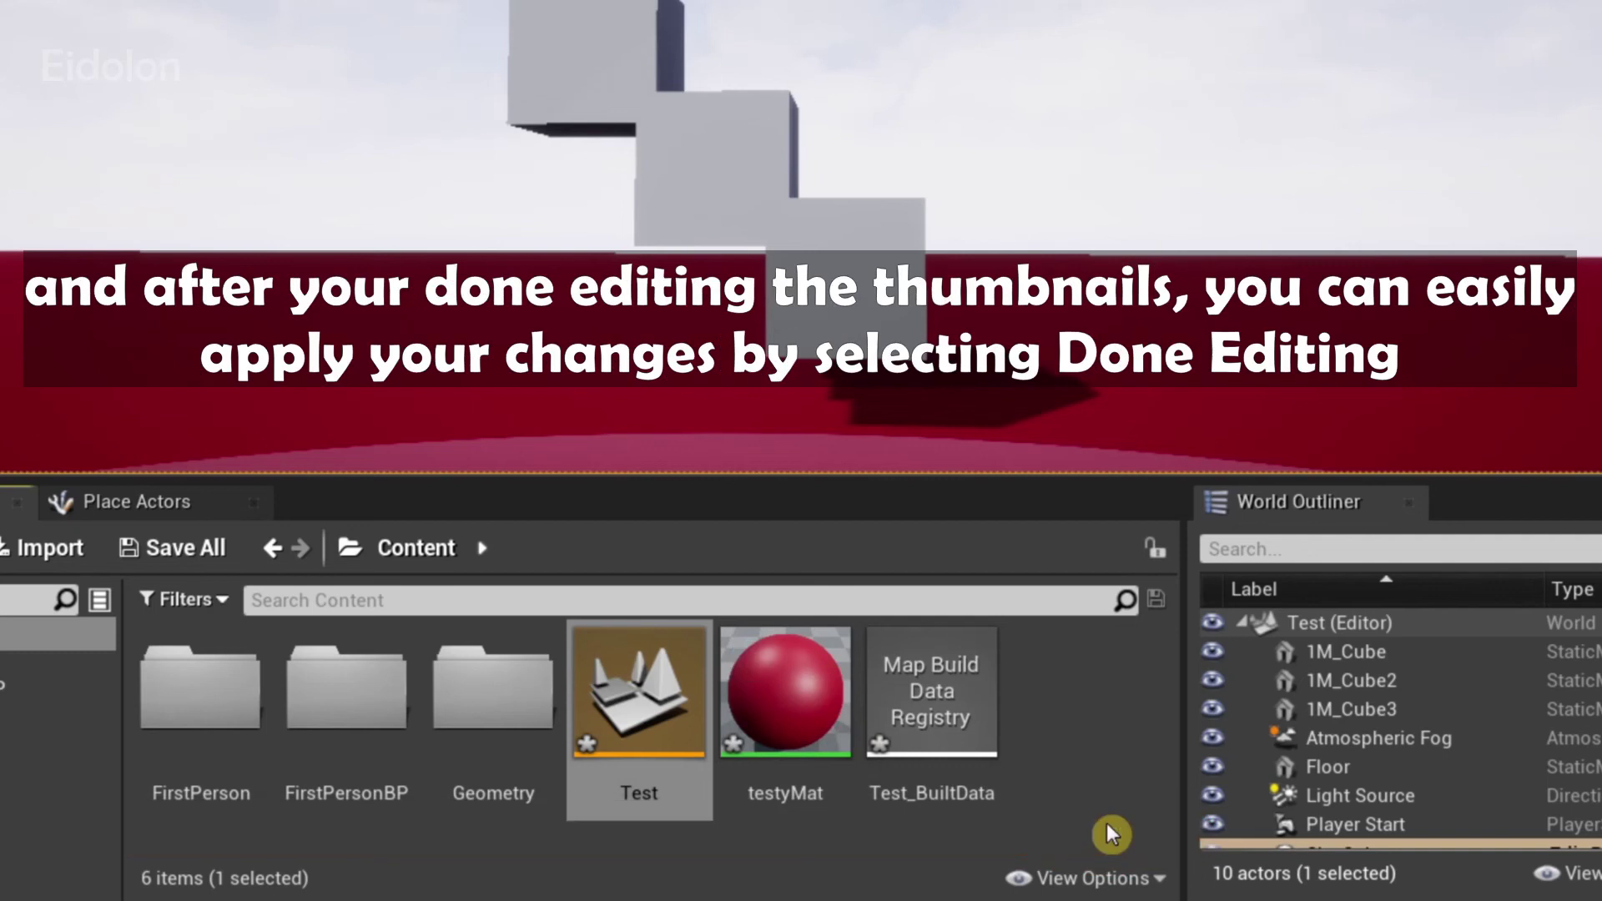
Open Geometry > Meshes and turn on Thumbnail Edit Mode
double_click(497, 717)
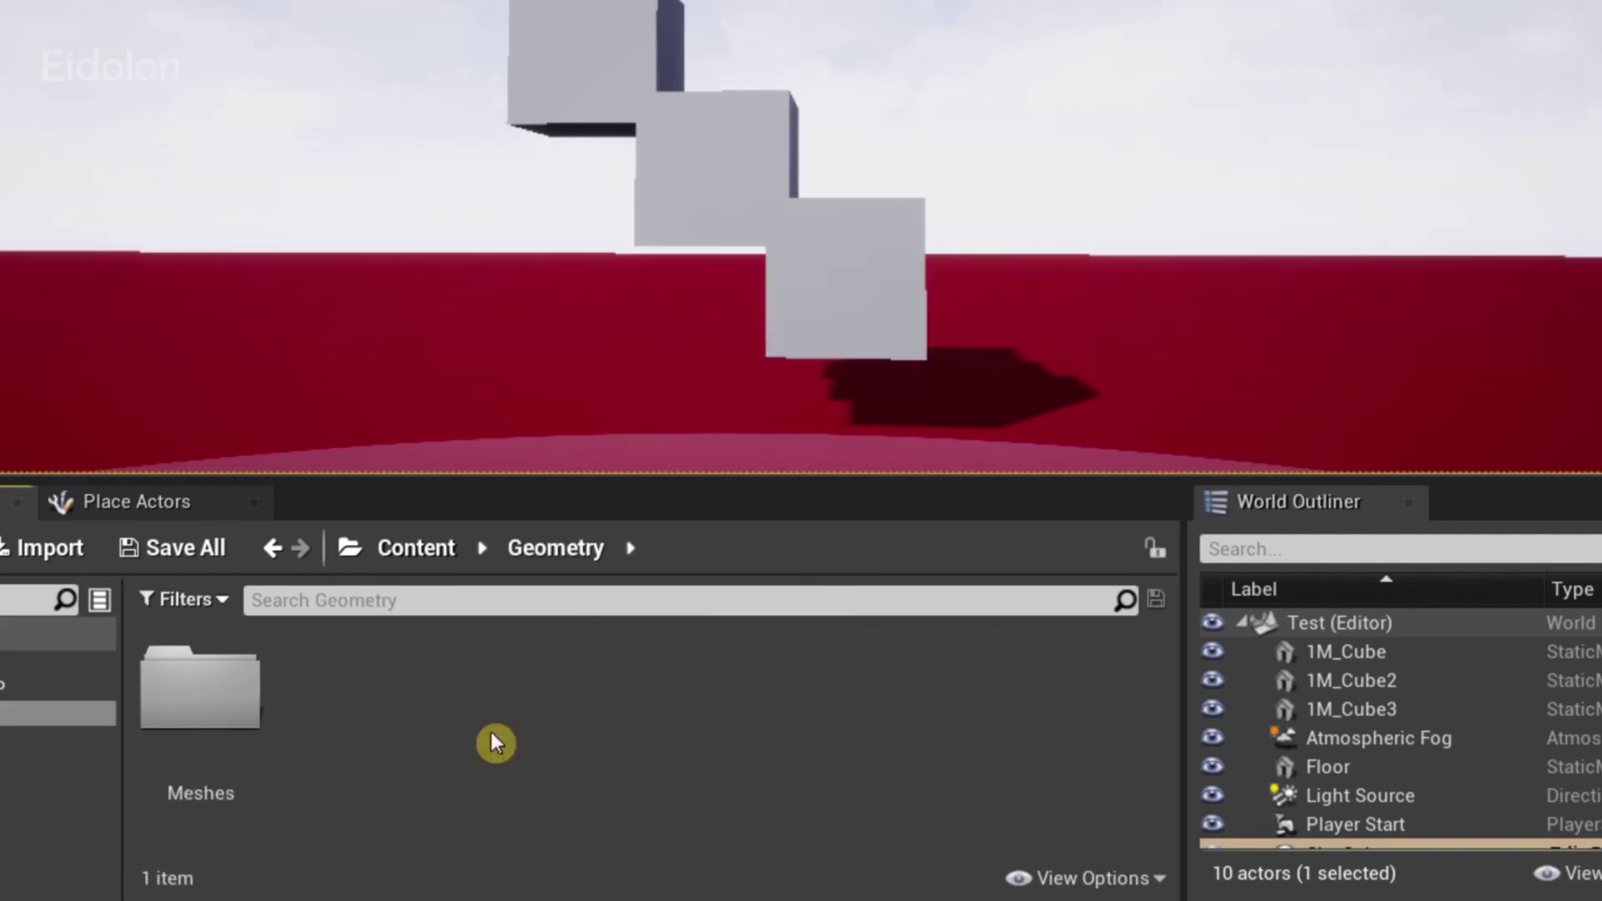
double_click(234, 718)
left_click(1118, 878)
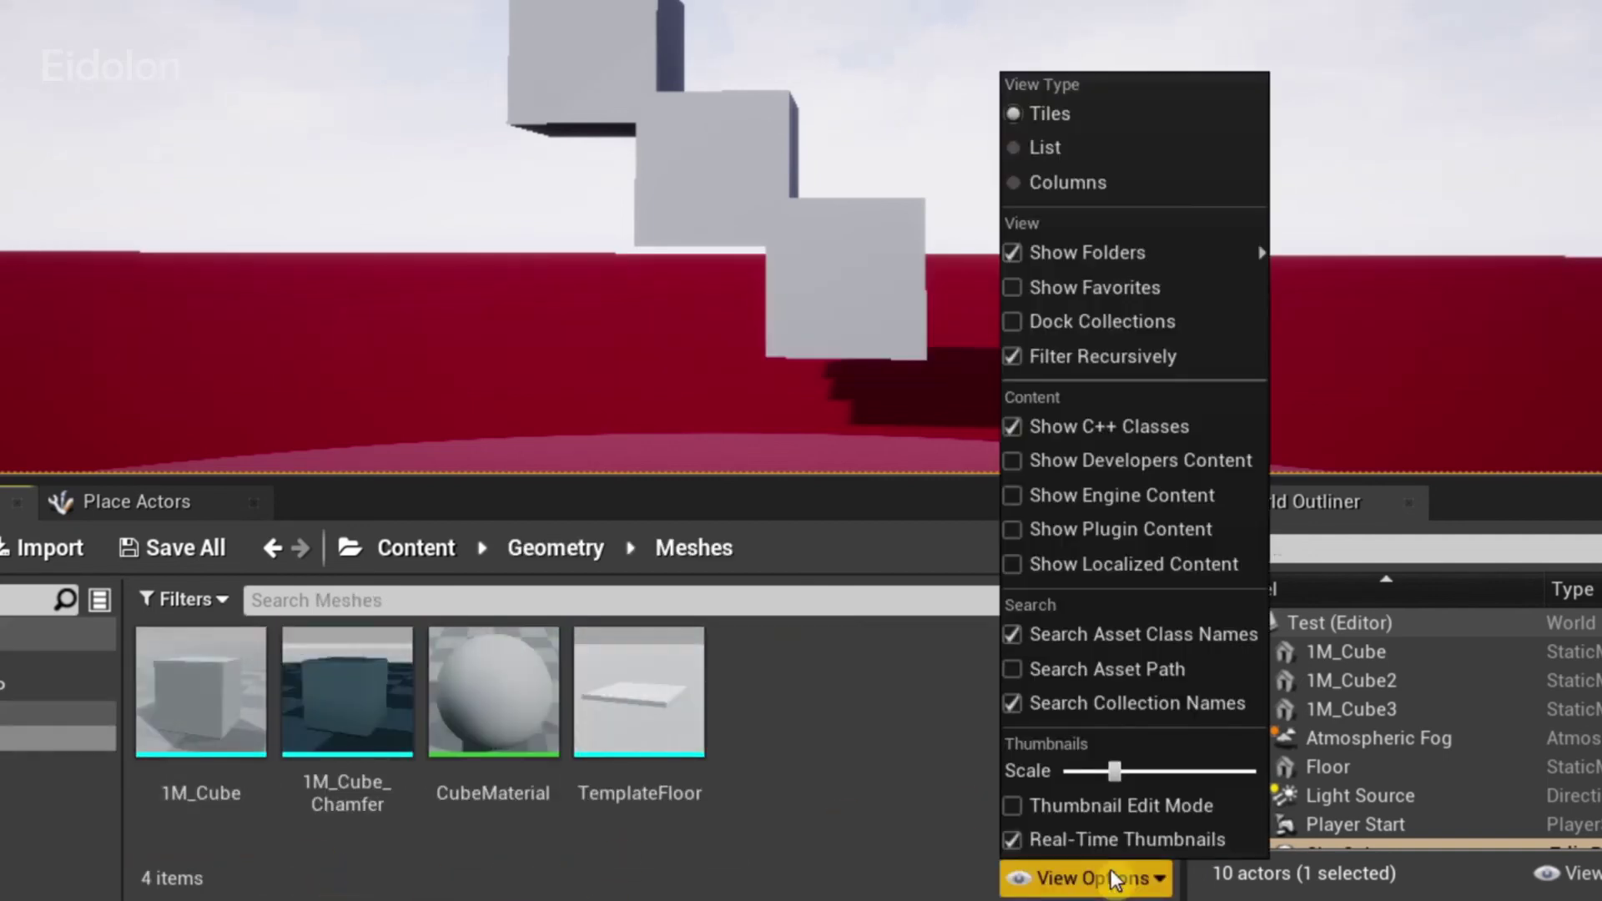
left_click(1071, 809)
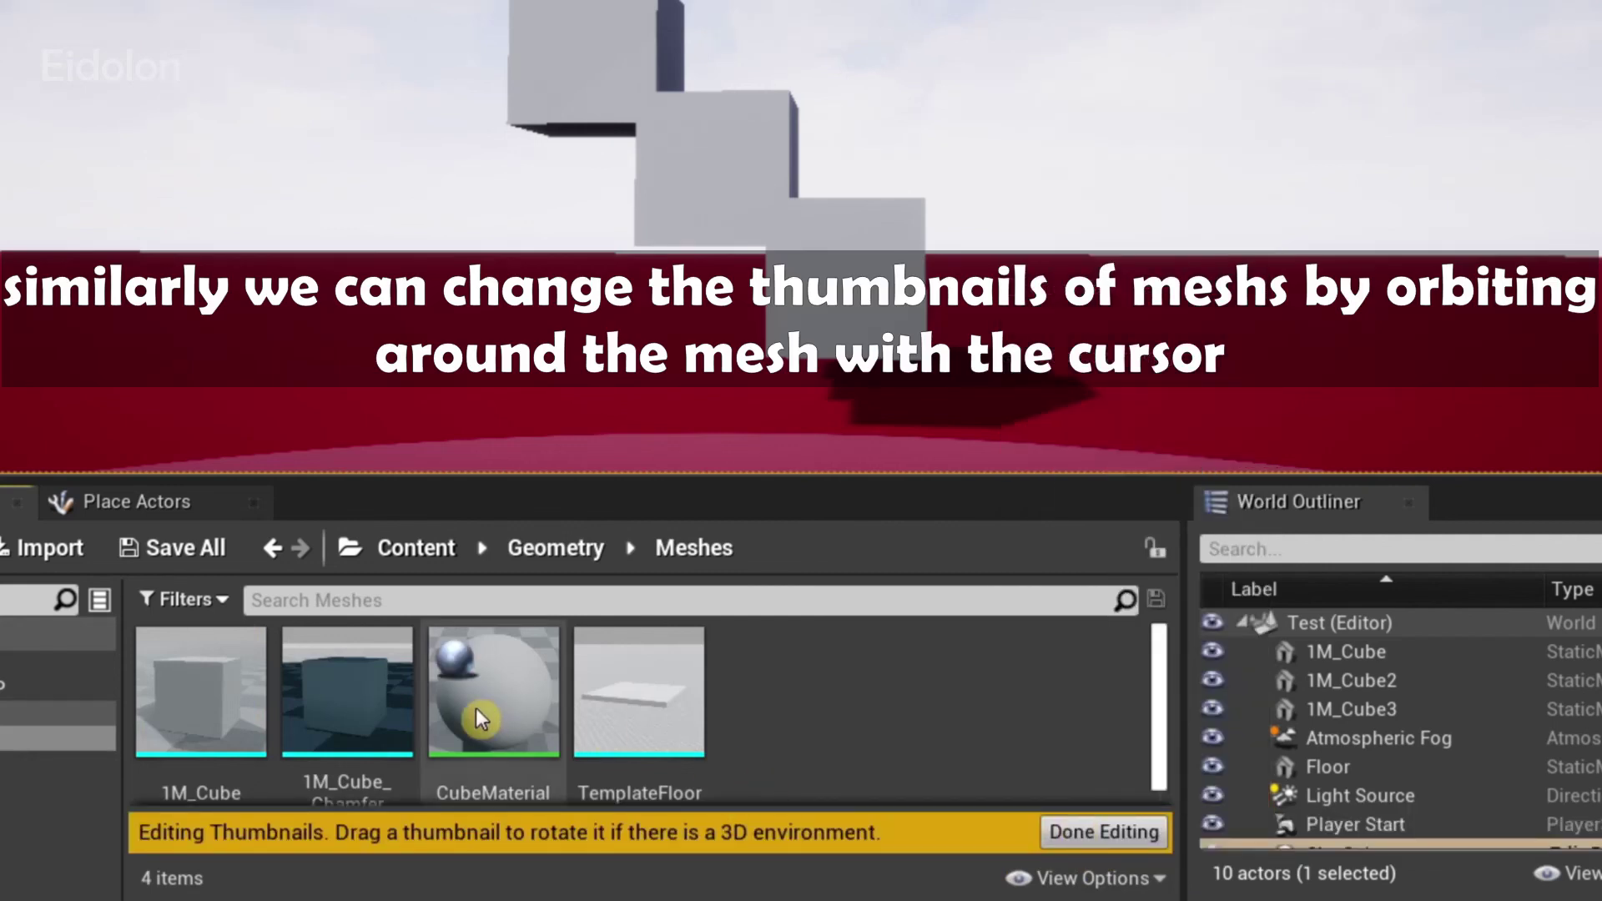
Rotate the mesh thumbnails, including 1M_Cube and TemplateFloor, to new angles and apply them
mouse_move(204, 680)
left_mouse_down()
mouse_move(242, 659)
mouse_move(388, 659)
mouse_move(376, 672)
left_mouse_up()
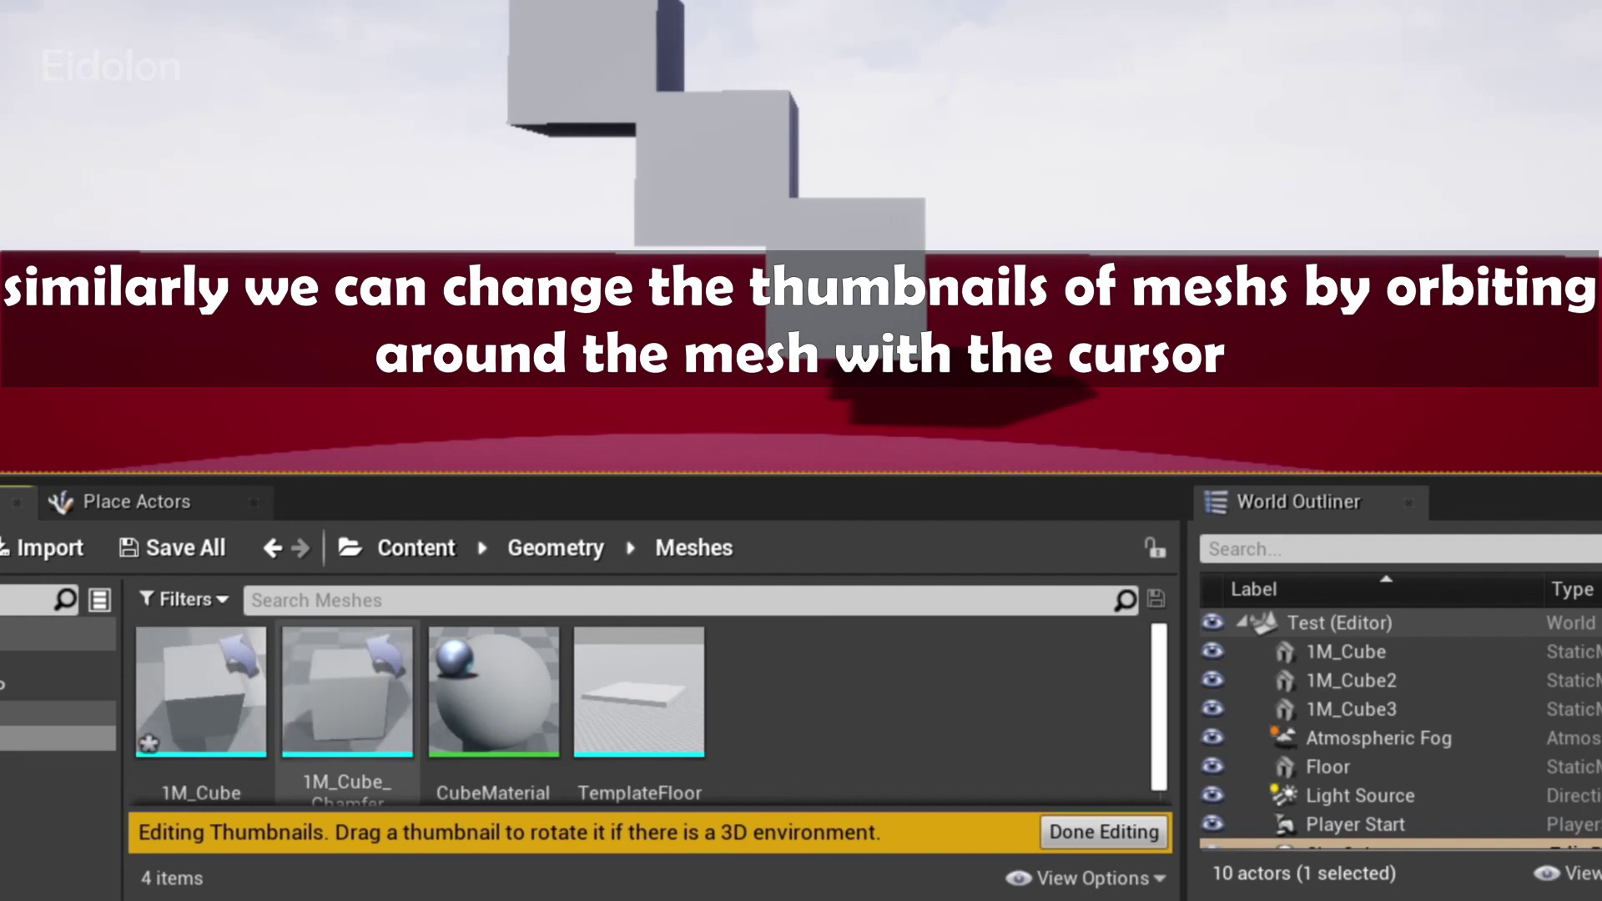
mouse_move(638, 692)
left_mouse_down()
mouse_move(676, 655)
mouse_move(639, 667)
left_mouse_up()
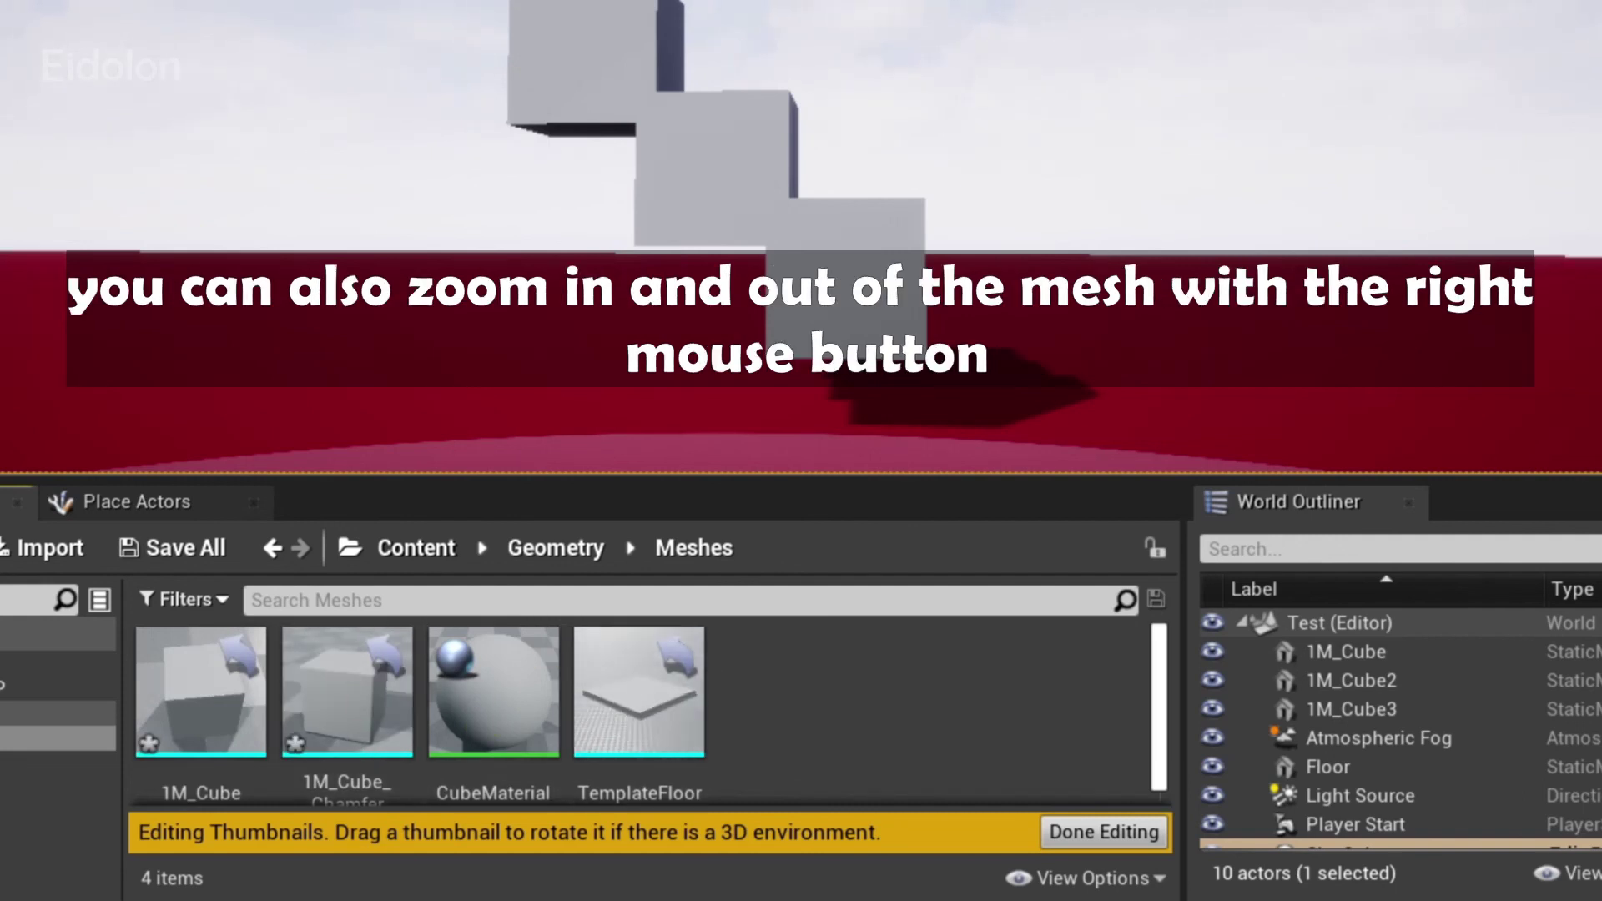
left_click(1085, 832)
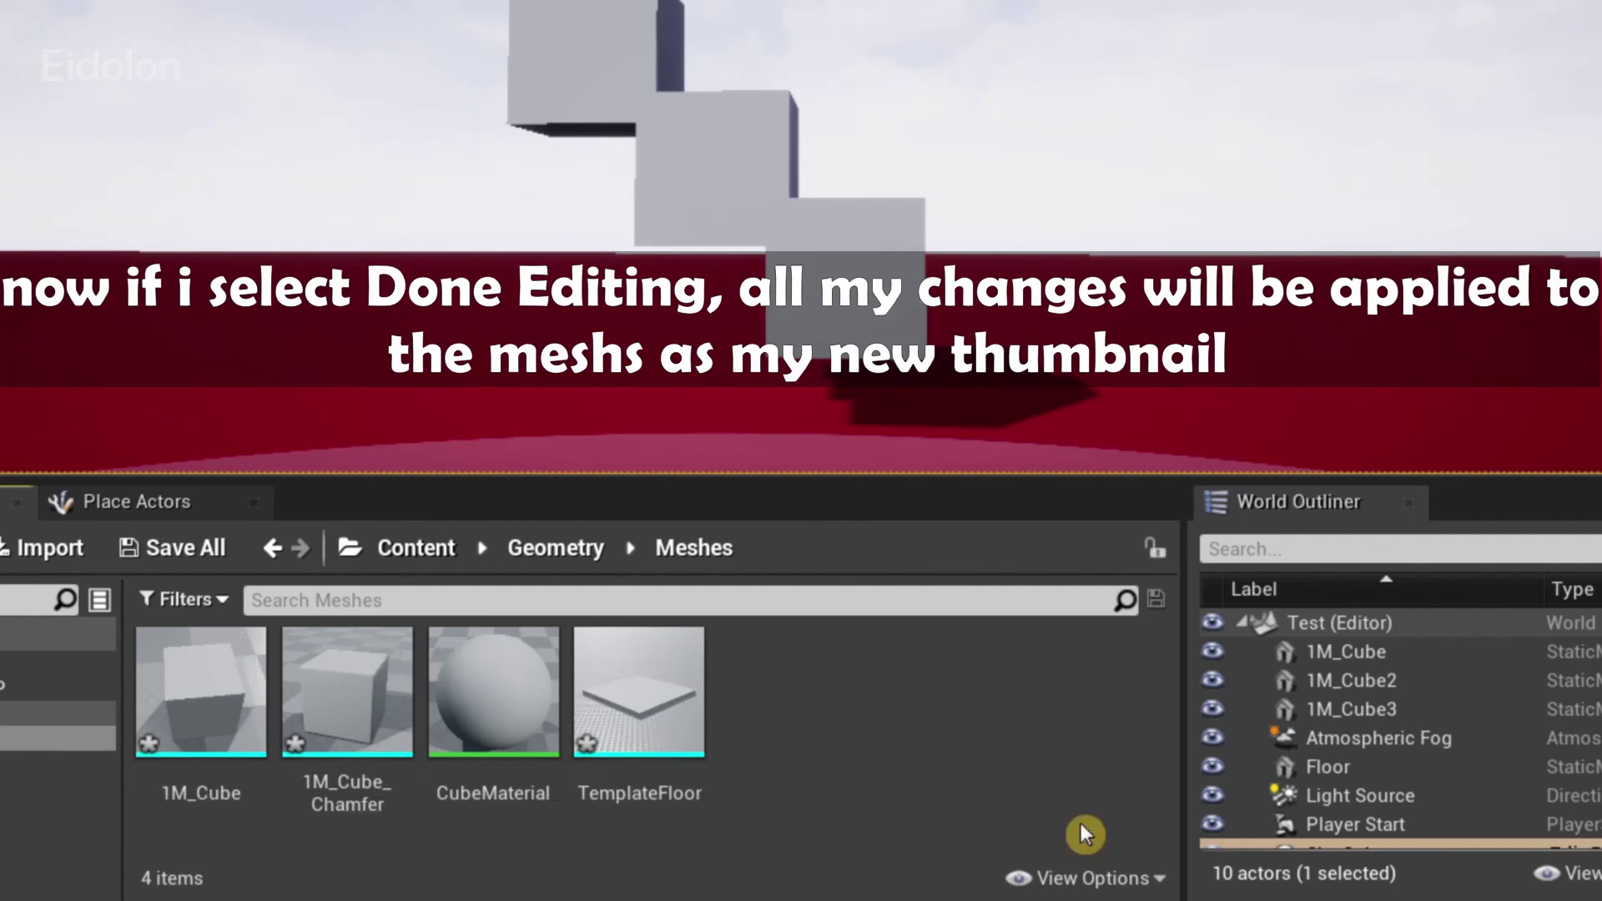